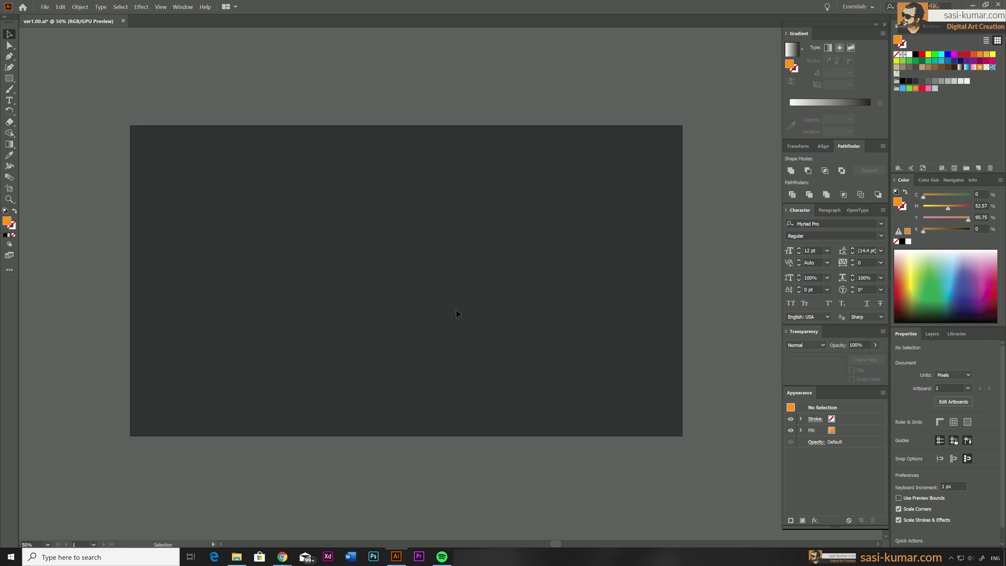
# Draw a tall, narrow 50 × 164 px orange rectangle and move it to the artboard's upper left
pyautogui.click(9, 79)
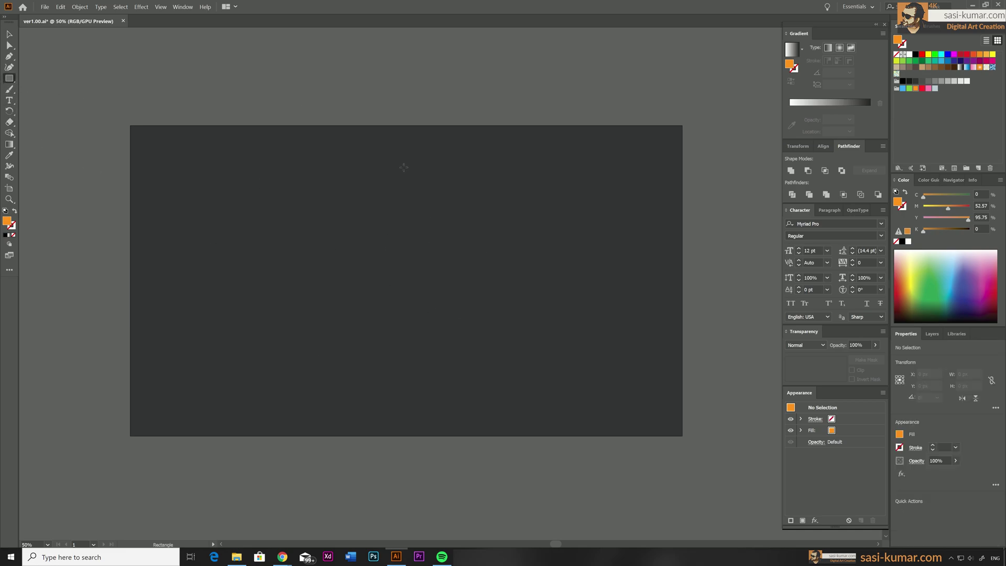
pyautogui.moveTo(404, 167); pyautogui.dragTo(418, 214)
pyautogui.click(8, 37)
pyautogui.click(440, 250)
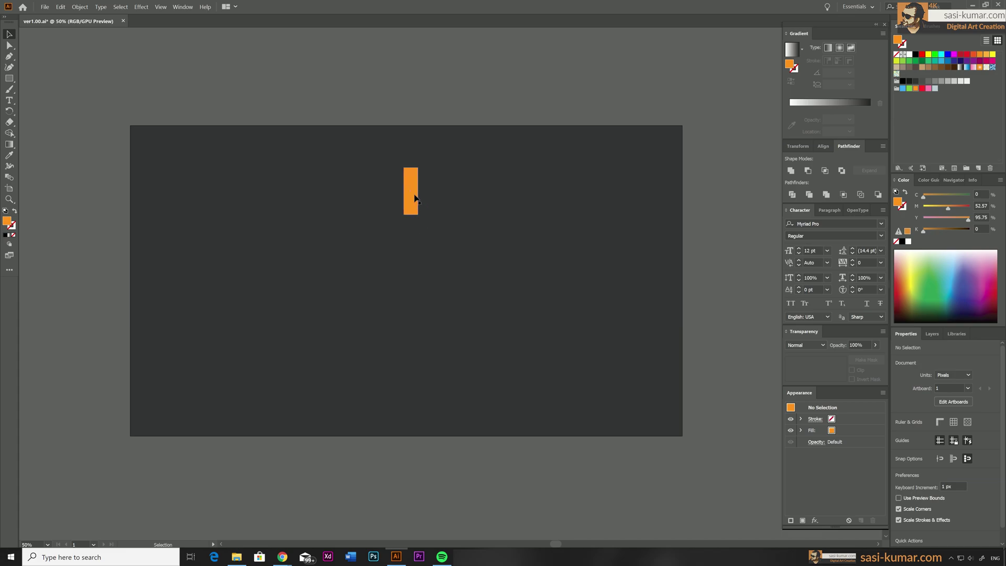
pyautogui.moveTo(412, 191); pyautogui.dragTo(218, 182)
pyautogui.click(531, 96)
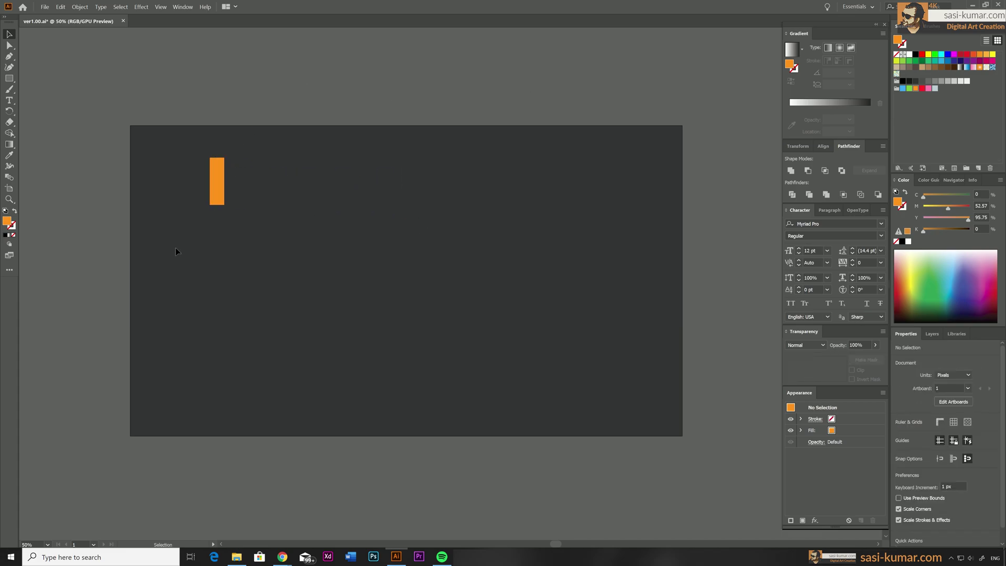
pyautogui.click(215, 184)
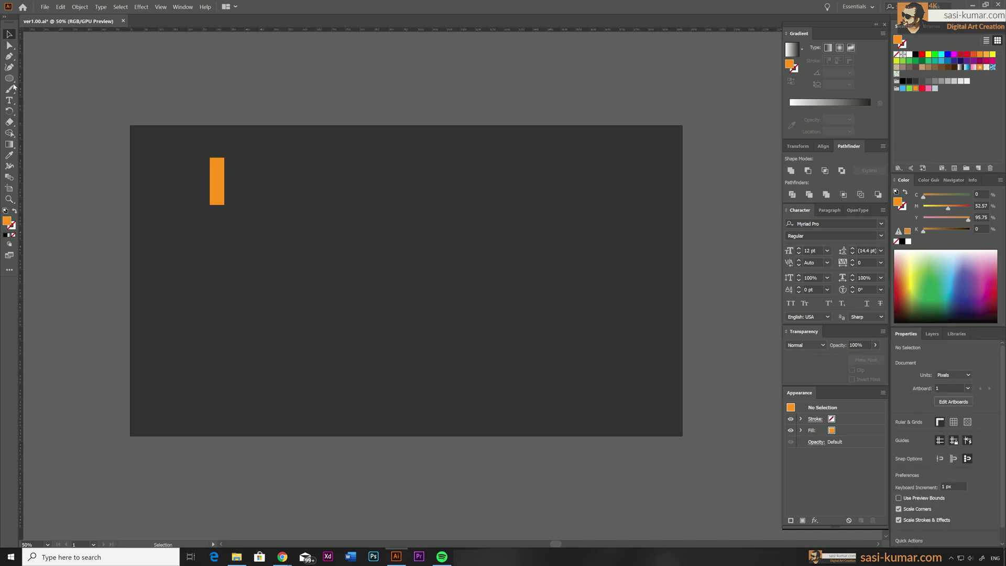
# Create a circle of 500 px width and 500 px height with the Ellipse tool
pyautogui.click(9, 78)
pyautogui.click(516, 530)
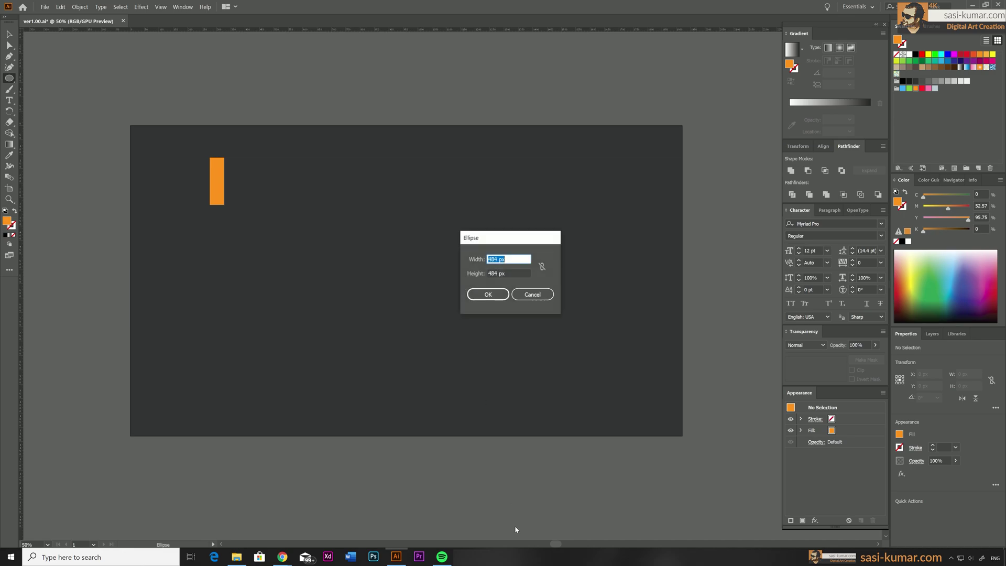
pyautogui.write('500')
pyautogui.press('Tab')
pyautogui.write('500')
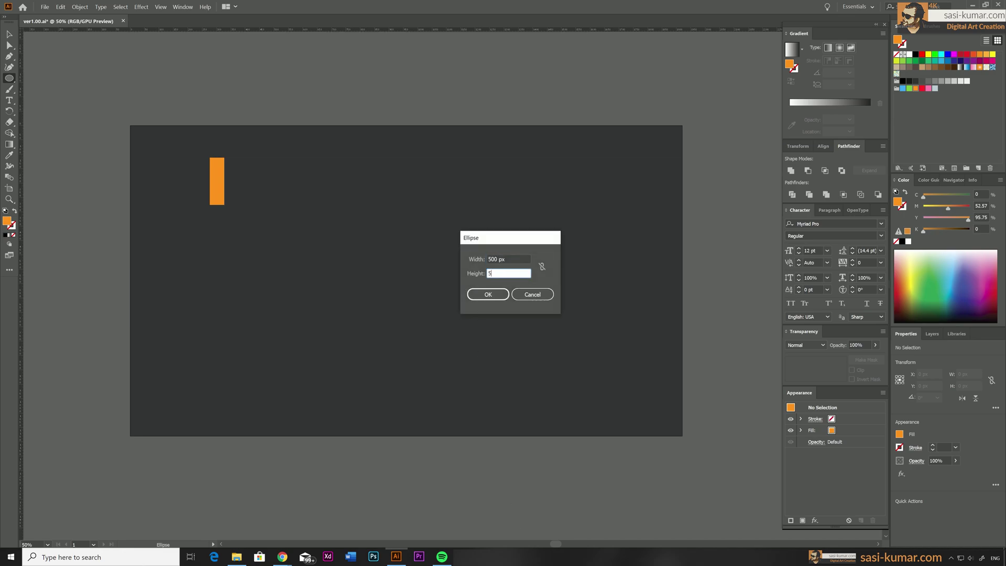
pyautogui.click(488, 294)
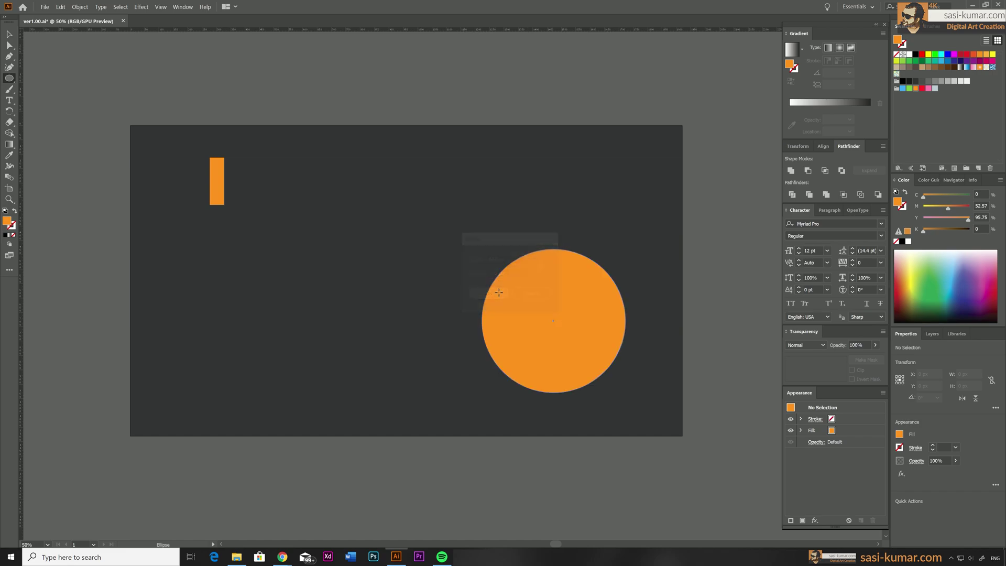
# Move the circle toward the centre, set its fill to None, and select the rectangle
pyautogui.click(7, 35)
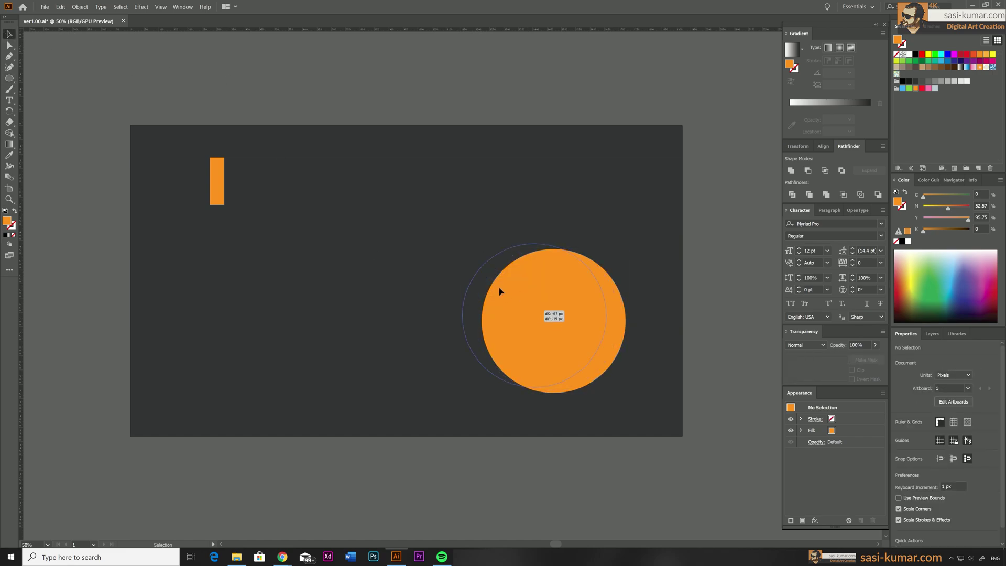
pyautogui.moveTo(553, 320); pyautogui.dragTo(470, 261)
pyautogui.click(452, 186)
pyautogui.click(461, 275)
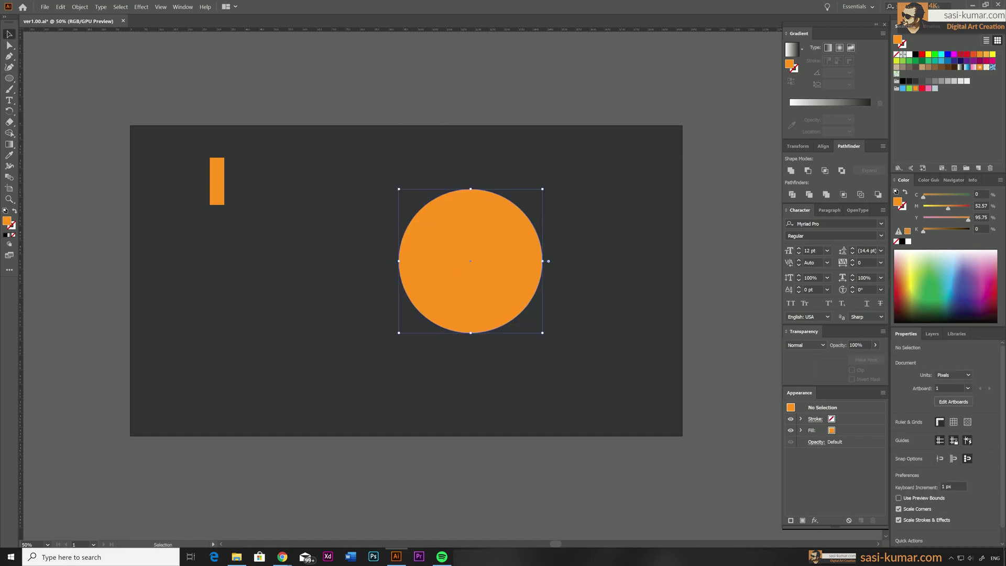
pyautogui.click(12, 235)
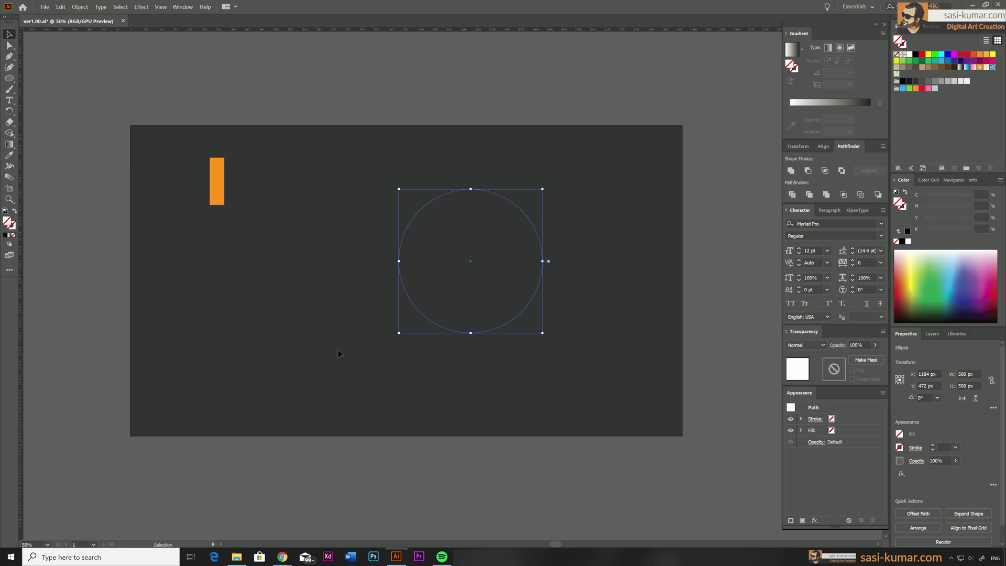
pyautogui.click(224, 184)
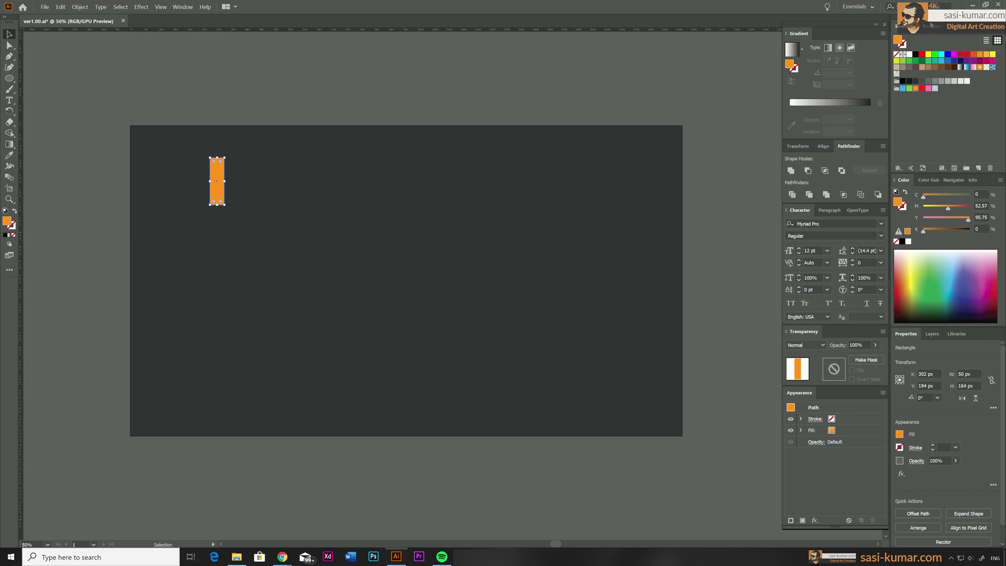
# Save the selected orange rectangle as a new Pattern Brush with Spacing set to 100%
pyautogui.click(931, 26)
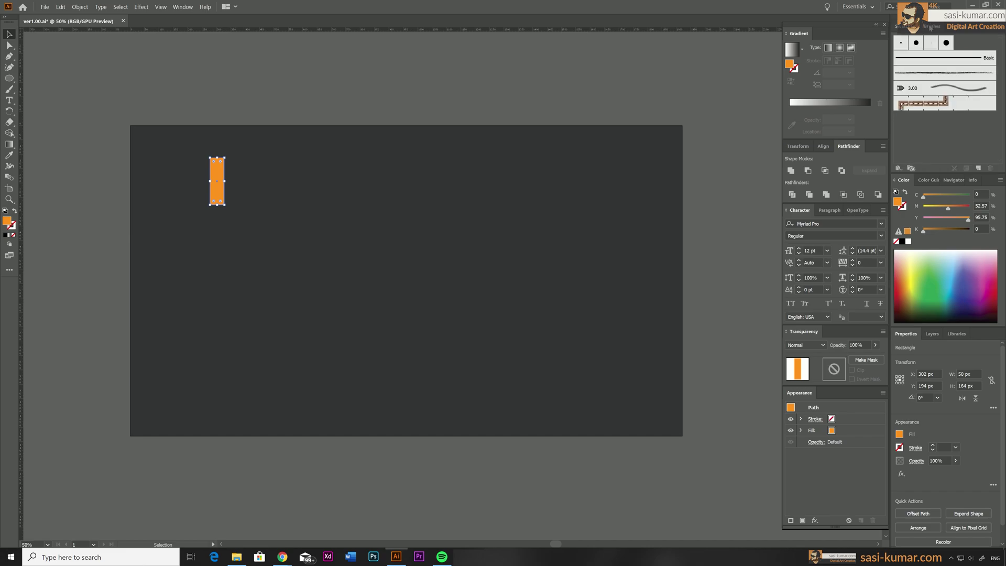
pyautogui.click(978, 168)
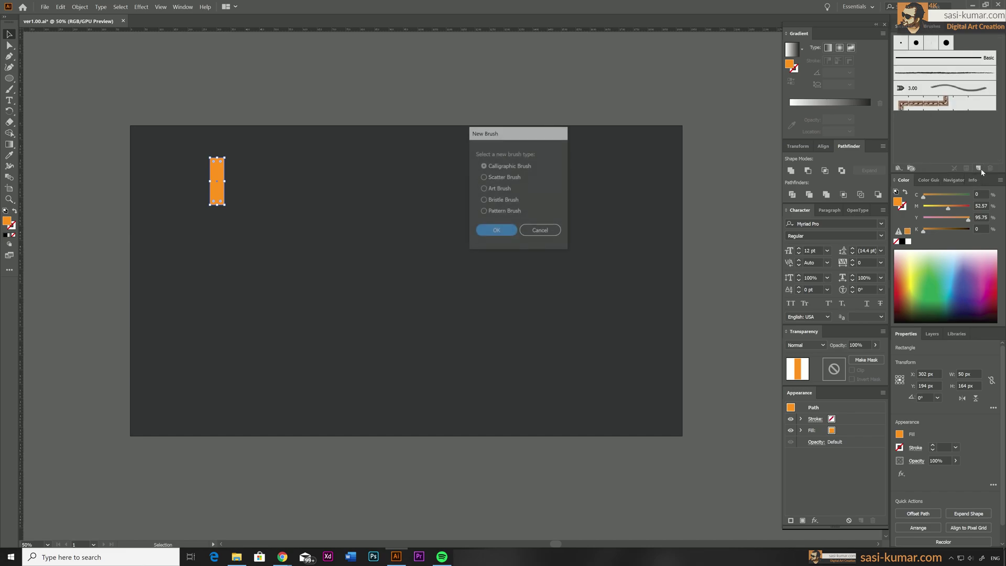
pyautogui.click(493, 212)
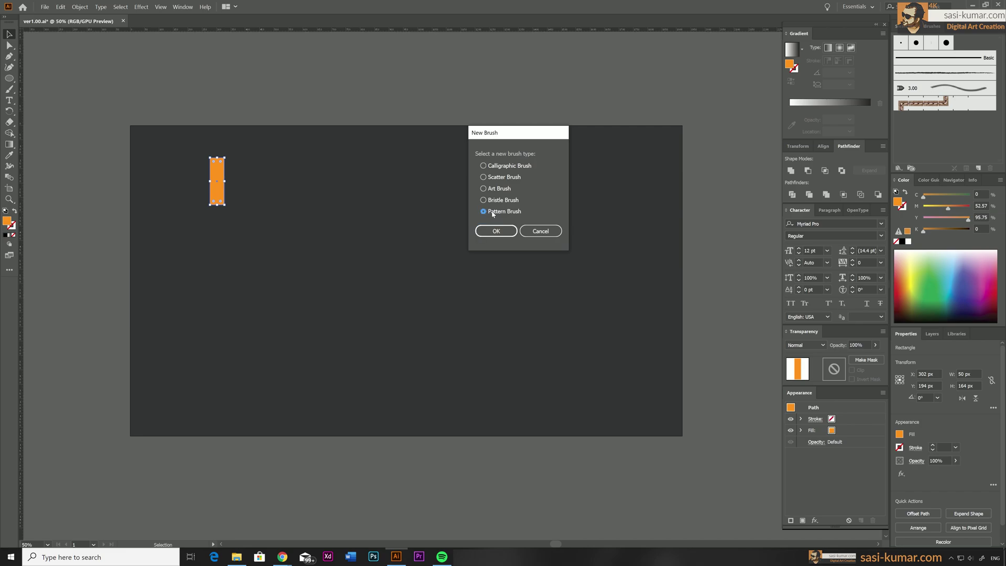
pyautogui.click(496, 231)
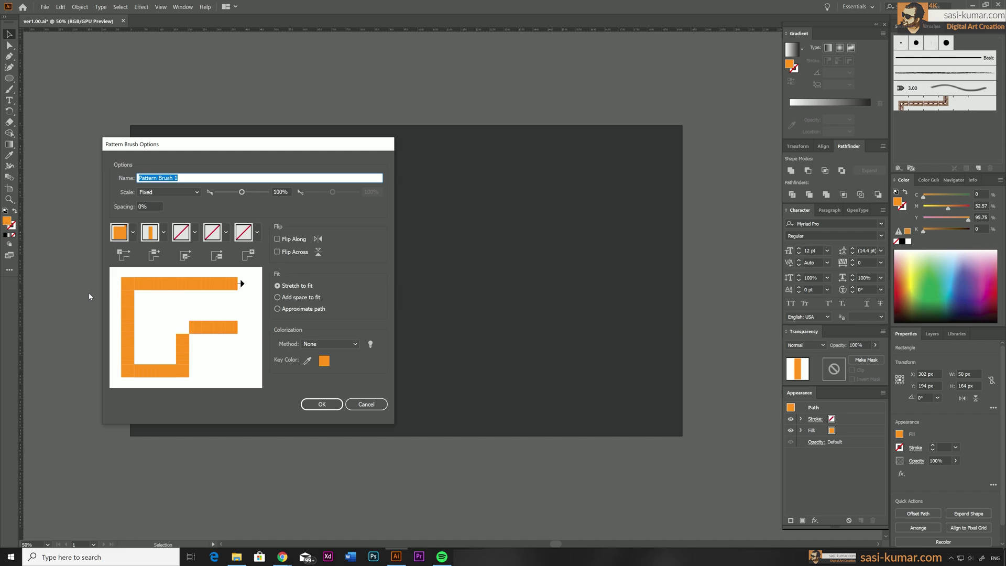
pyautogui.moveTo(283, 144); pyautogui.dragTo(500, 128)
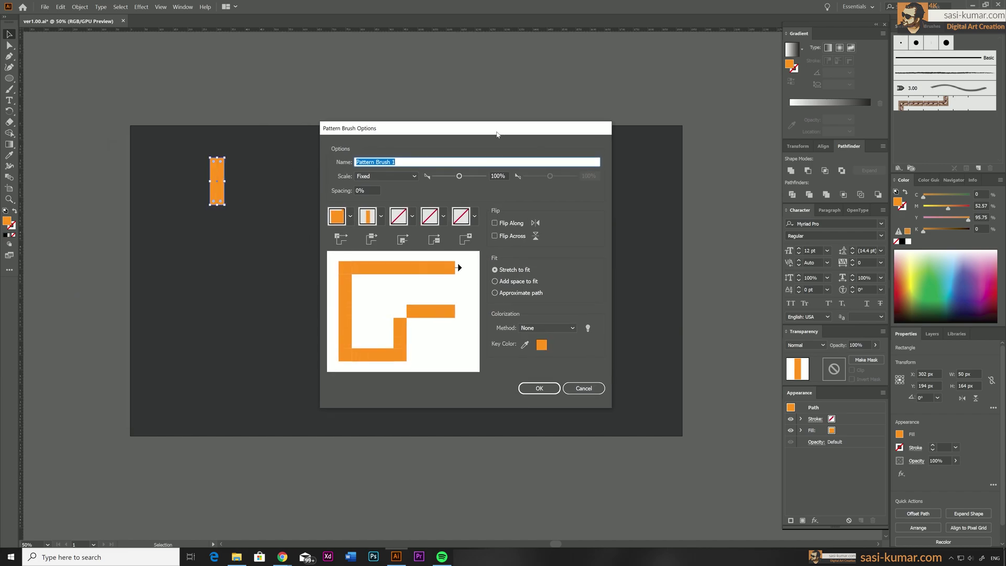
pyautogui.click(358, 190)
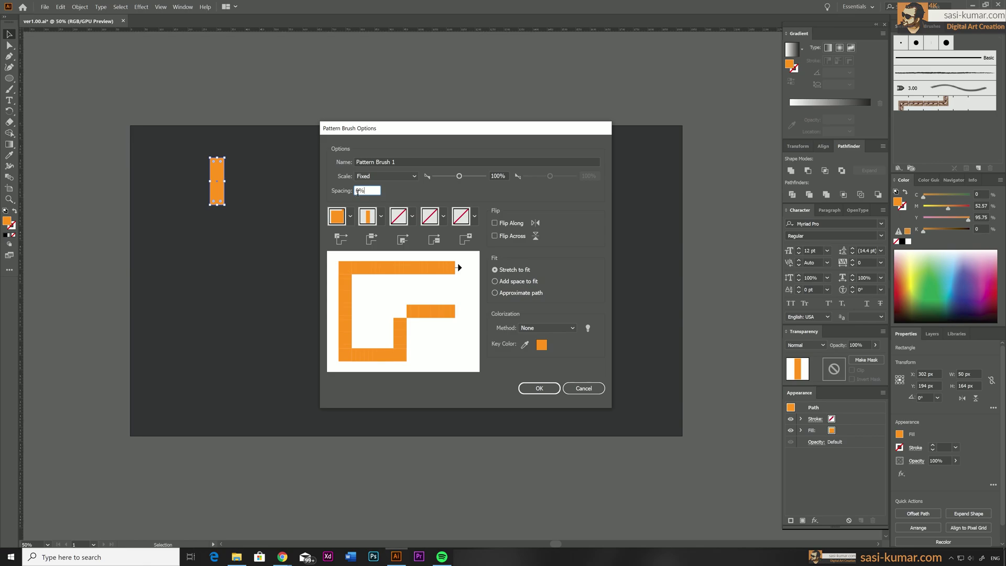
pyautogui.doubleClick(358, 190)
pyautogui.write('100')
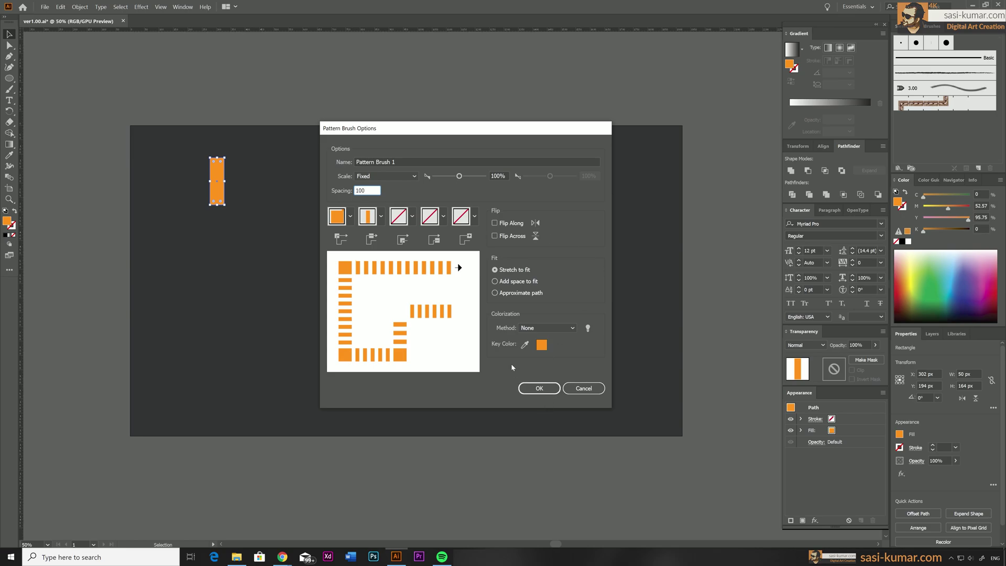
pyautogui.click(539, 388)
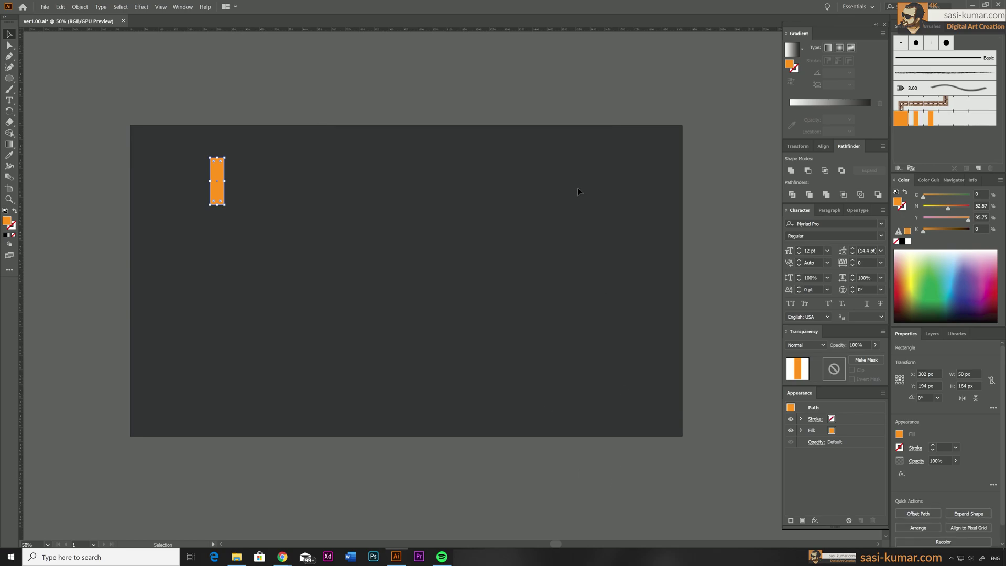
# Apply Pattern Brush 1 to the unfilled circle, forming a ring of orange bars
pyautogui.moveTo(522, 265); pyautogui.dragTo(324, 430)
pyautogui.click(946, 120)
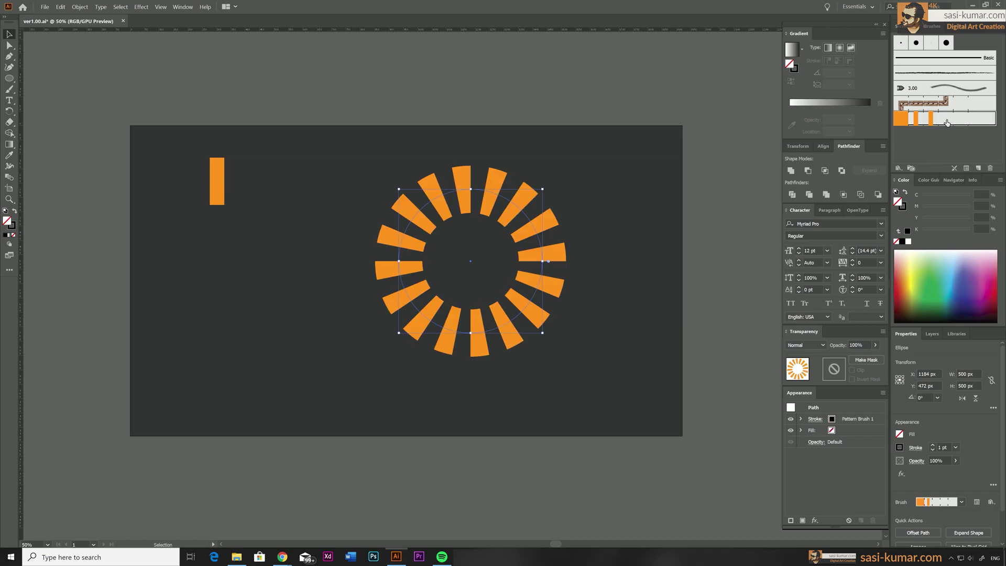
pyautogui.click(643, 390)
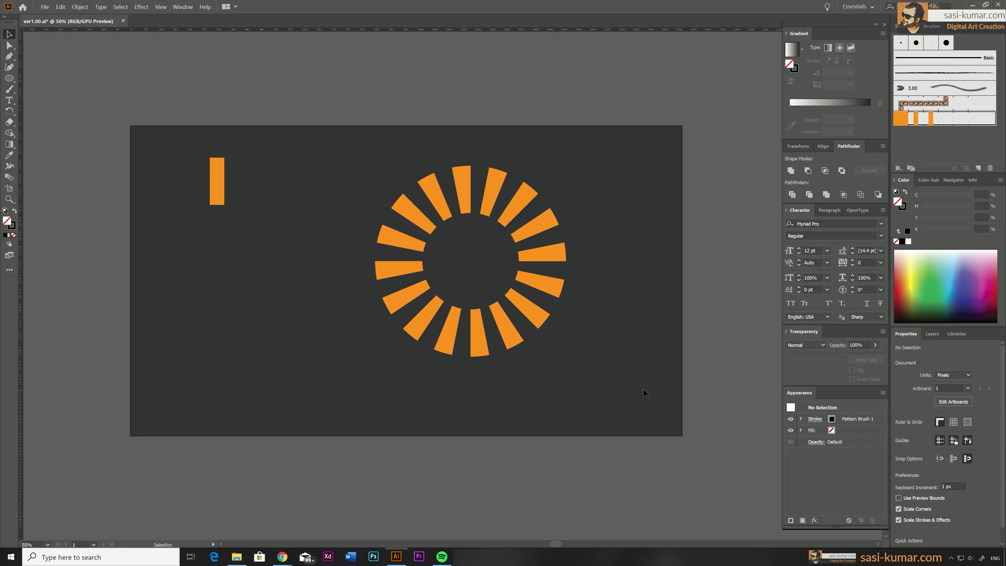
pyautogui.click(535, 231)
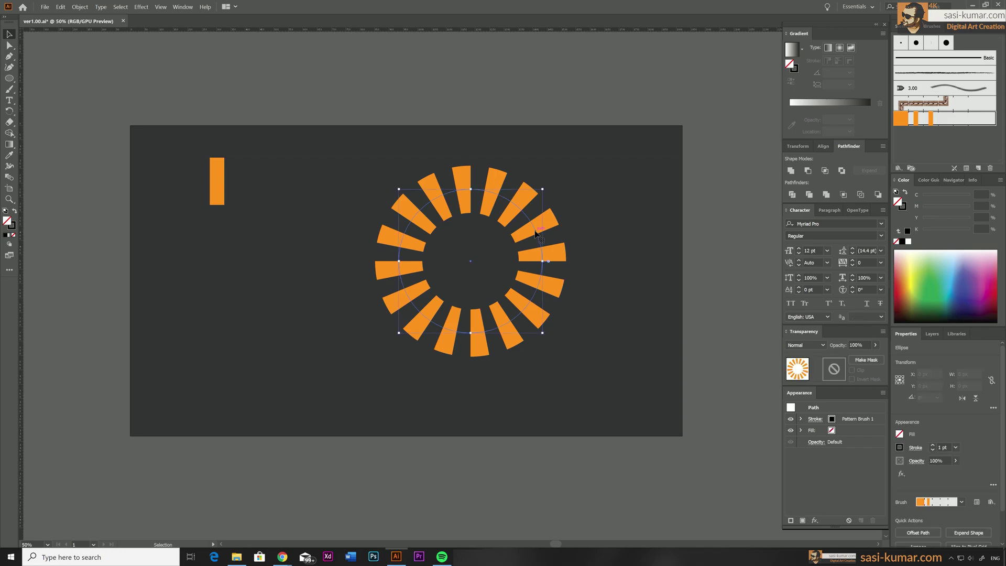
# Select the pattern-brush ring and delete it from the artboard
pyautogui.click(595, 368)
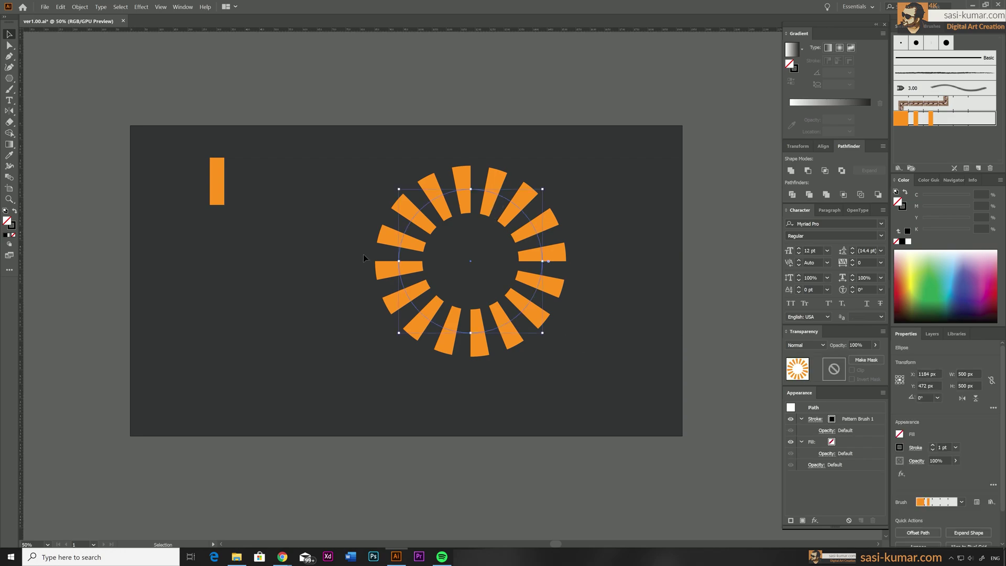
pyautogui.click(218, 184)
pyautogui.click(494, 199)
pyautogui.click(488, 220)
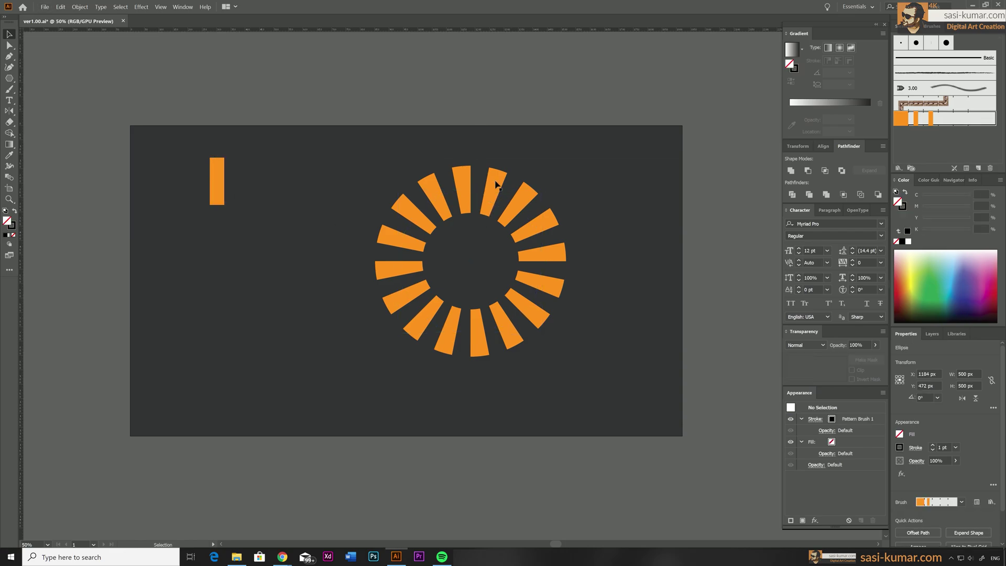
pyautogui.click(494, 199)
pyautogui.press('Delete')
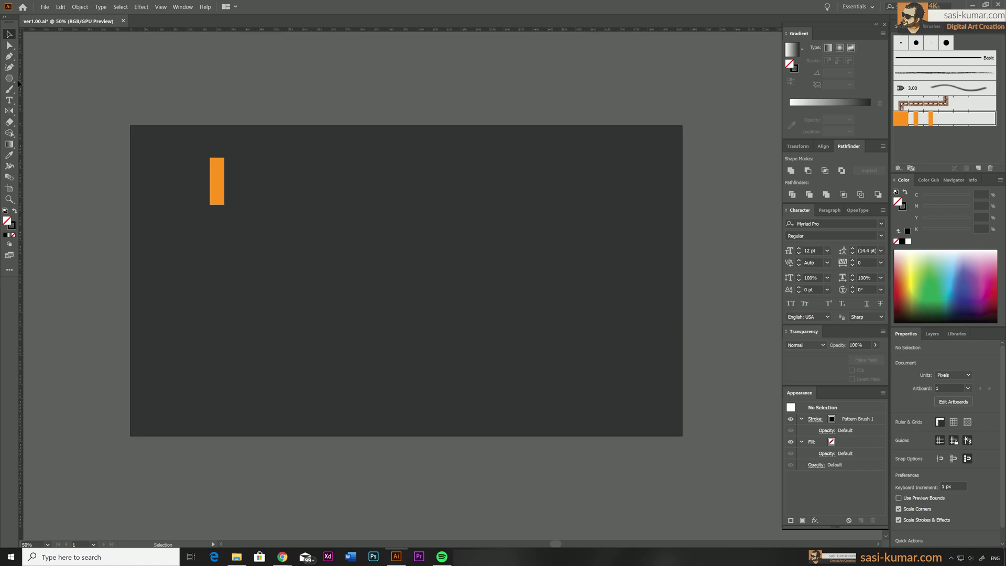
# Create a 500 × 500 px circle with the Ellipse tool
pyautogui.click(11, 78)
pyautogui.moveTo(12, 78); pyautogui.dragTo(32, 103)
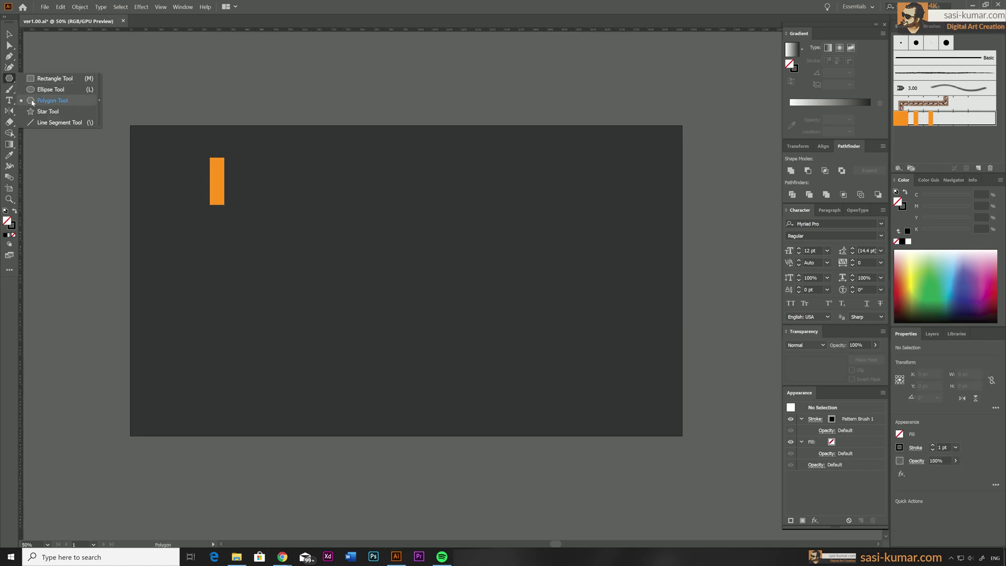
pyautogui.moveTo(36, 93); pyautogui.dragTo(36, 90)
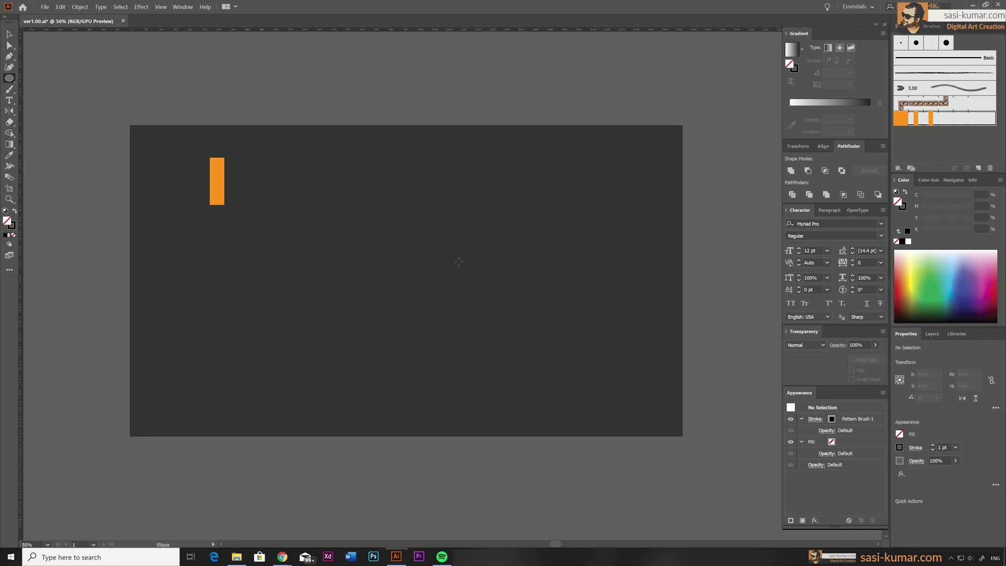
pyautogui.click(476, 453)
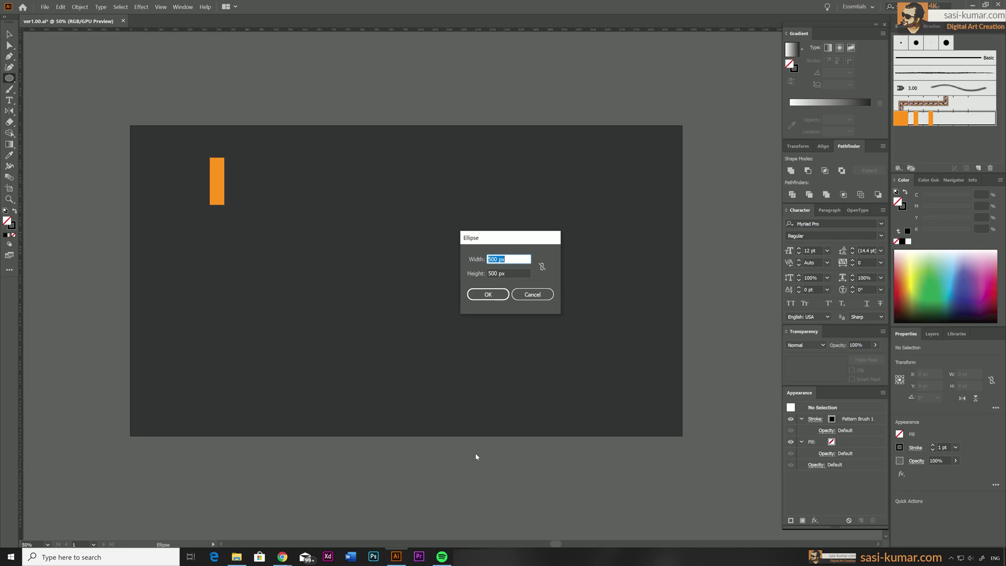
pyautogui.click(481, 293)
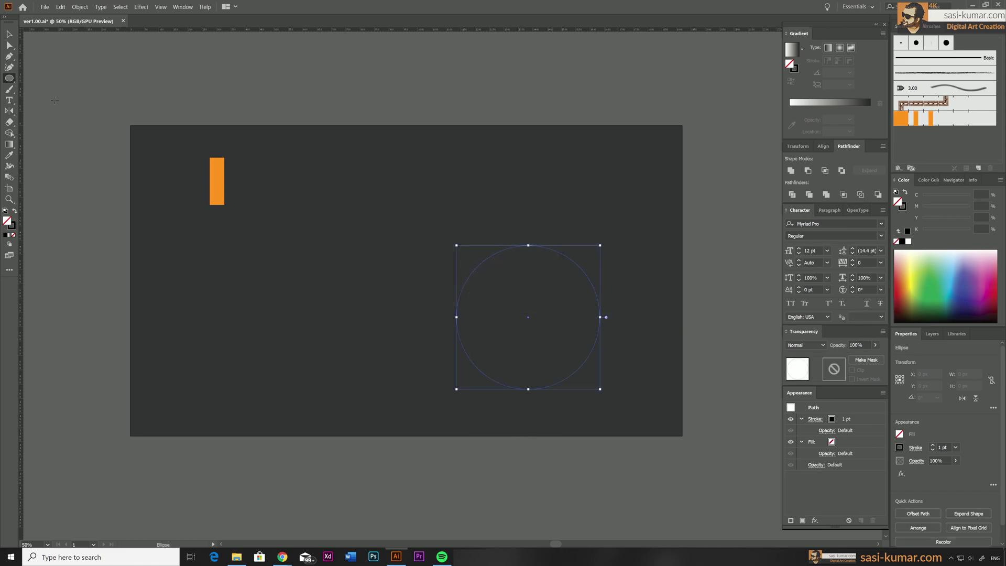
# Give the circle the rectangle's orange with the Eyedropper and move it toward the lower centre
pyautogui.click(9, 34)
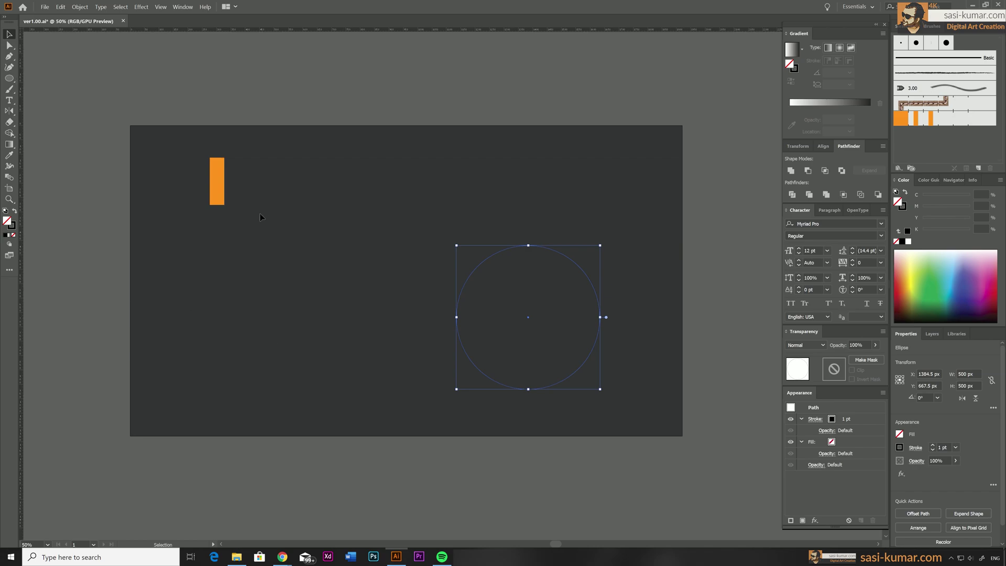
pyautogui.press('i')
pyautogui.click(219, 170)
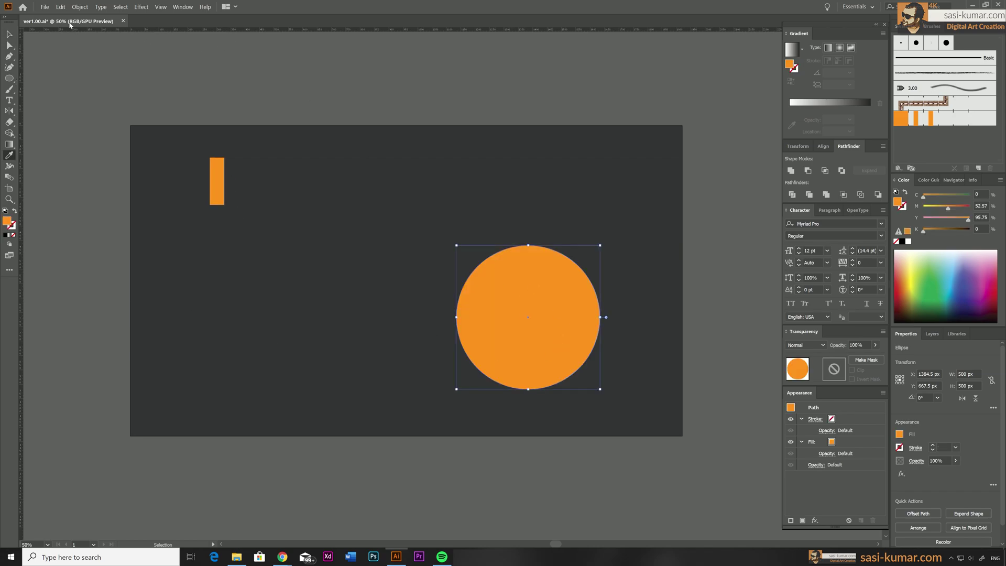
pyautogui.click(9, 36)
pyautogui.moveTo(542, 309); pyautogui.dragTo(460, 313)
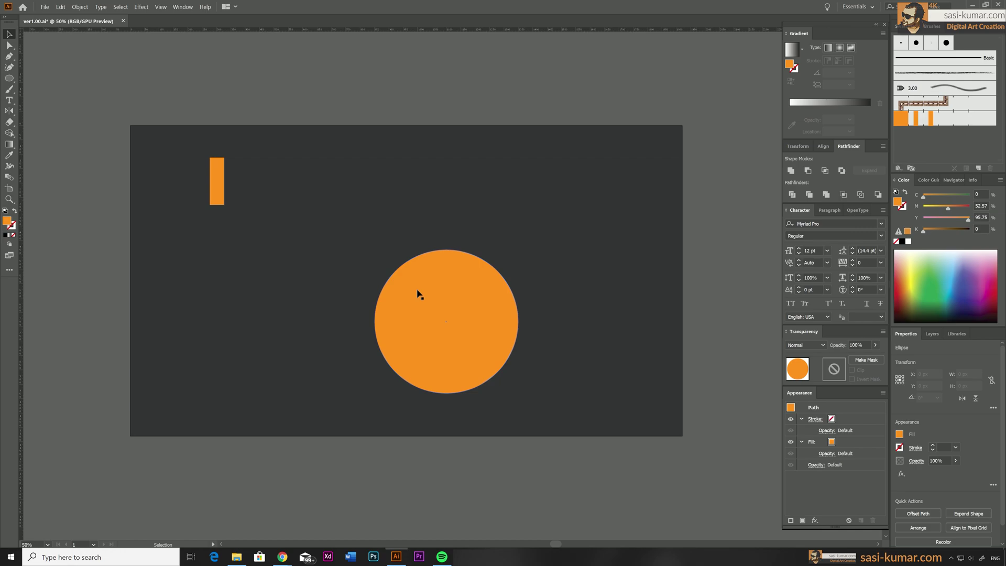
pyautogui.click(356, 254)
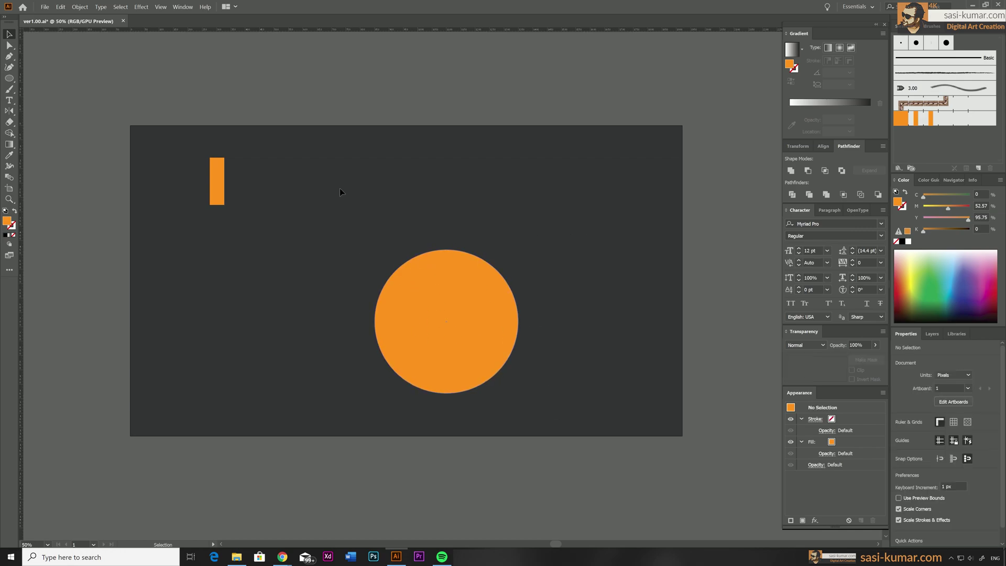
# Type an R=250 text label above the artboard
pyautogui.click(9, 100)
pyautogui.click(430, 109)
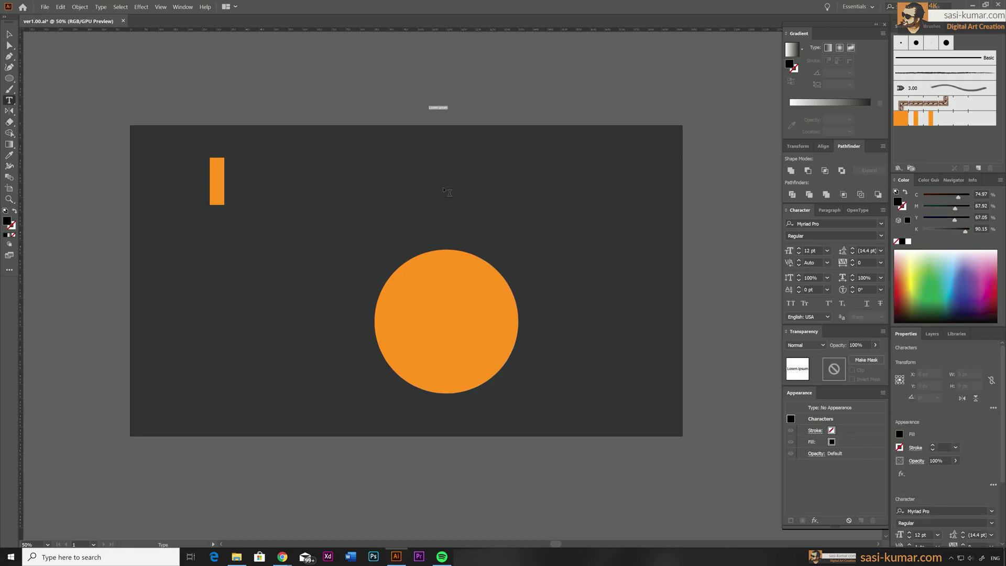
pyautogui.write('R')
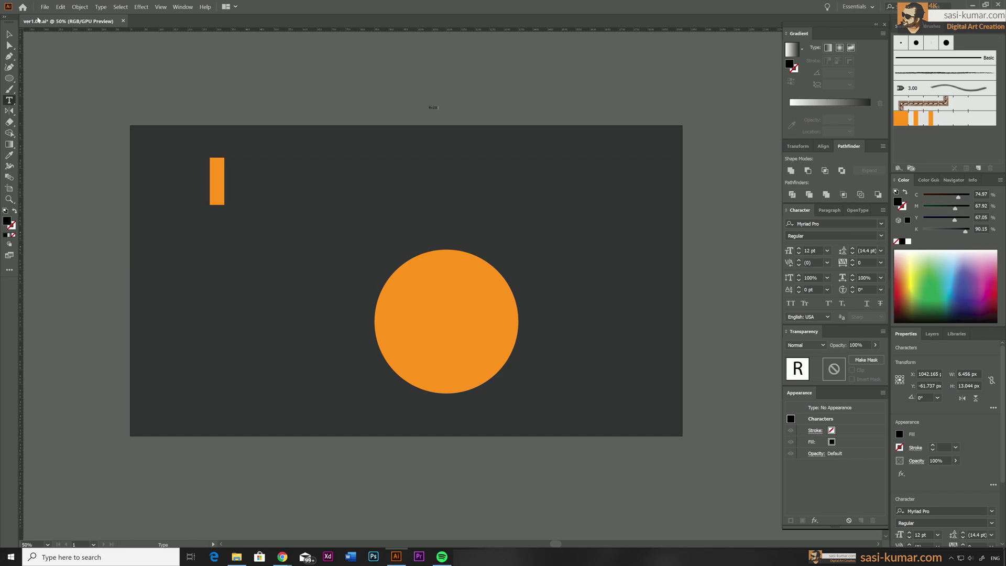
pyautogui.press('Escape')
# Colour the label with the circle's orange, enlarge it, and centre it above the artboard
pyautogui.press('i')
pyautogui.click(420, 317)
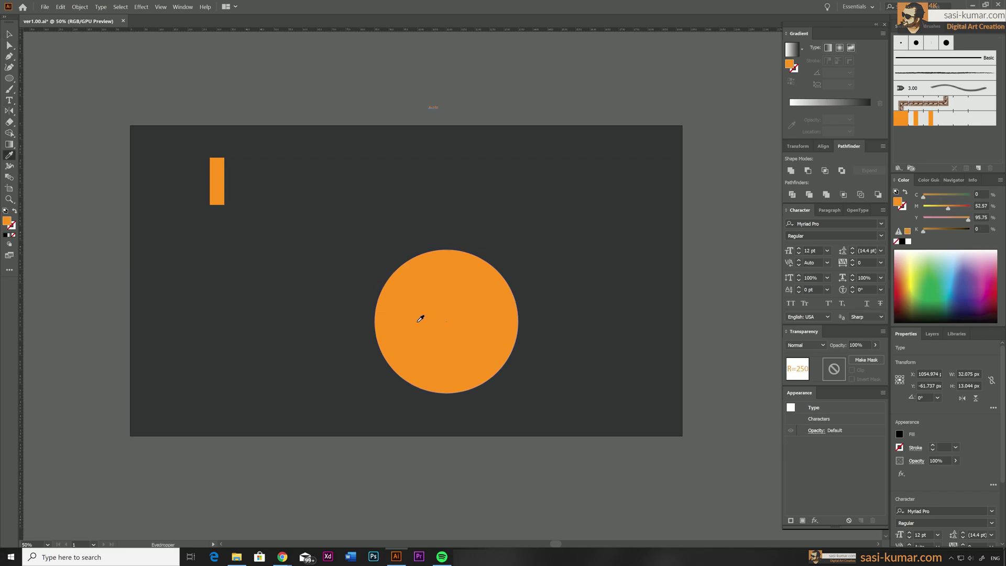
pyautogui.press('v')
pyautogui.moveTo(437, 109); pyautogui.dragTo(550, 175)
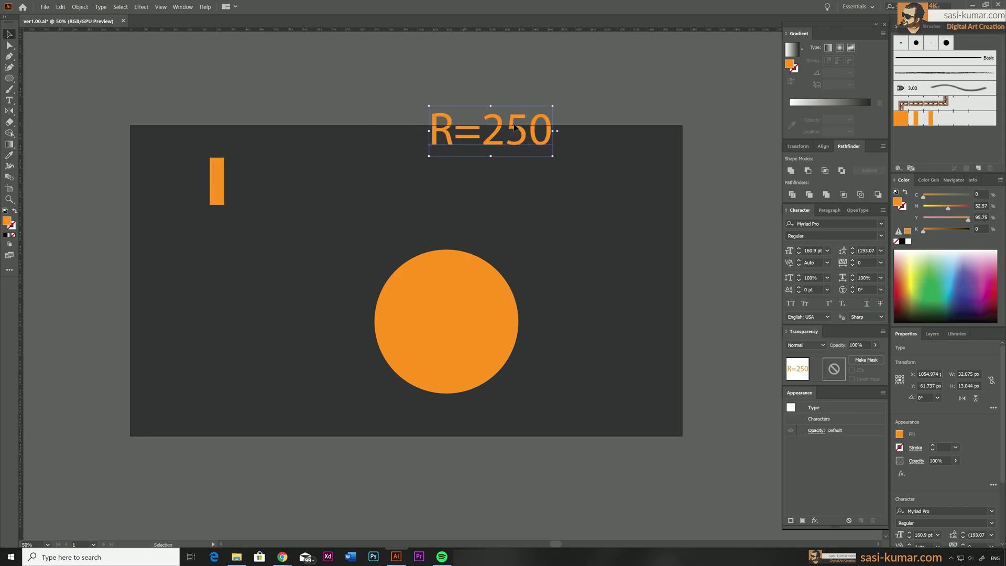
pyautogui.moveTo(535, 131); pyautogui.dragTo(482, 104)
pyautogui.click(606, 92)
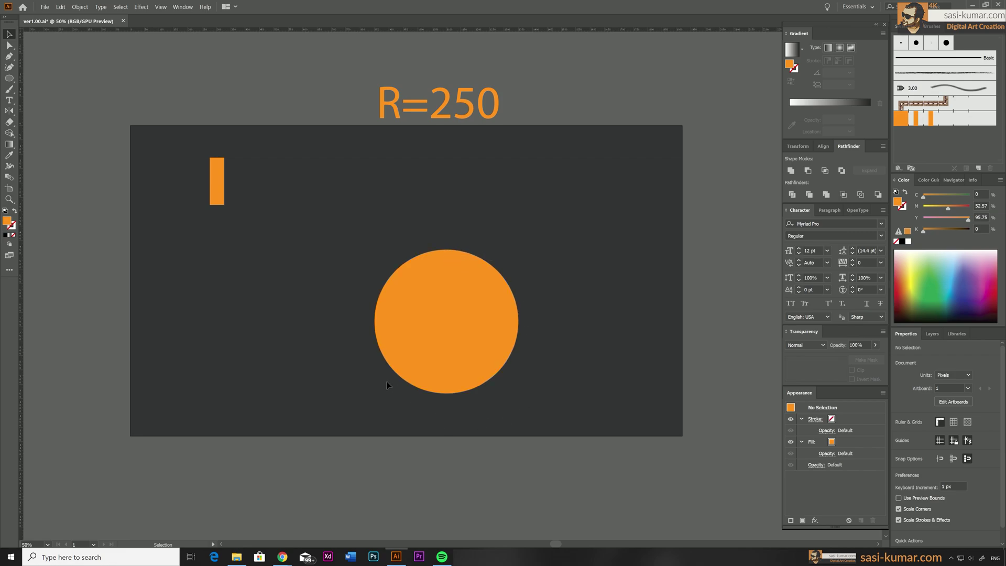
pyautogui.click(470, 109)
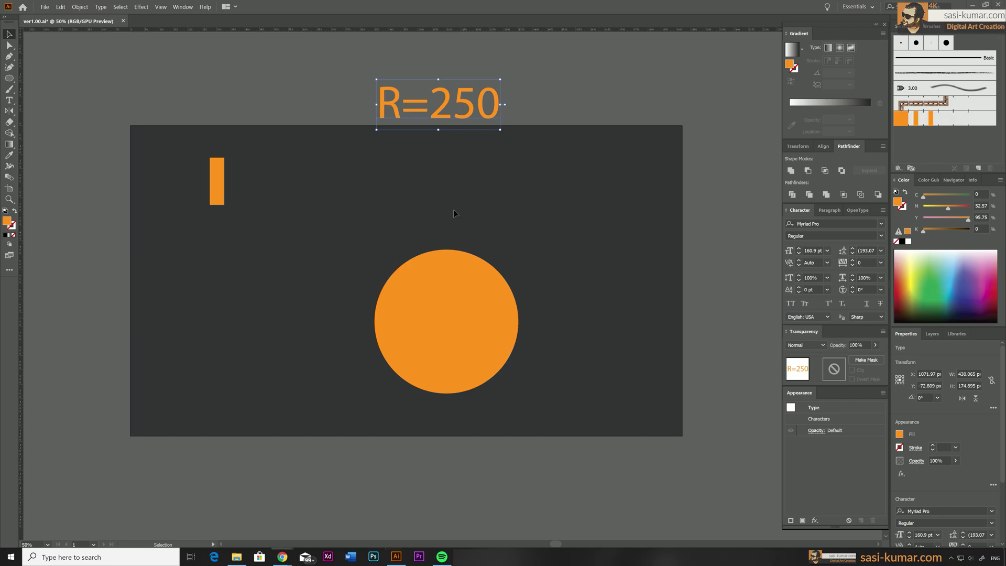
# In the Circle Calculator for r = 250, highlight 1570 in the circumference result
pyautogui.click(282, 556)
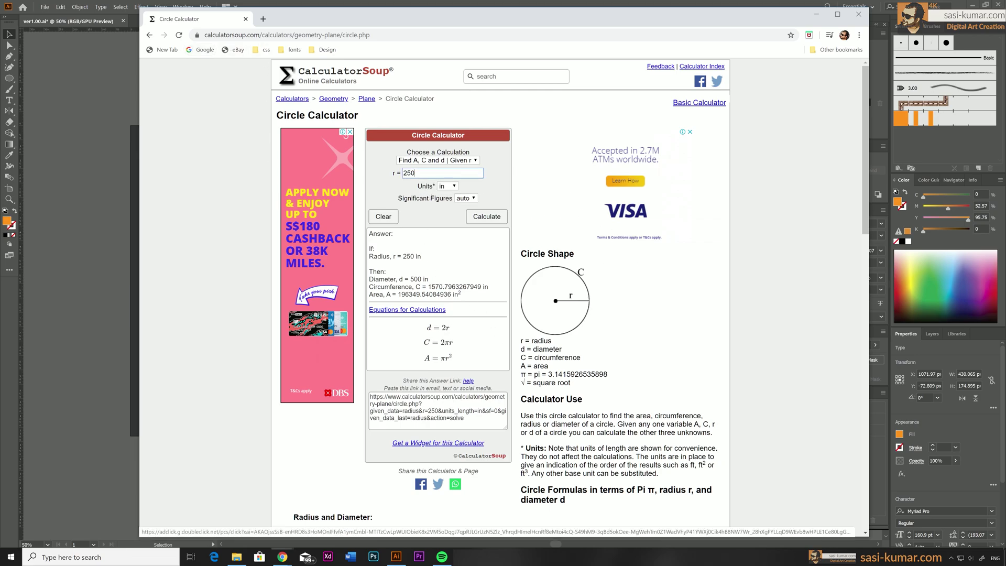
pyautogui.click(487, 223)
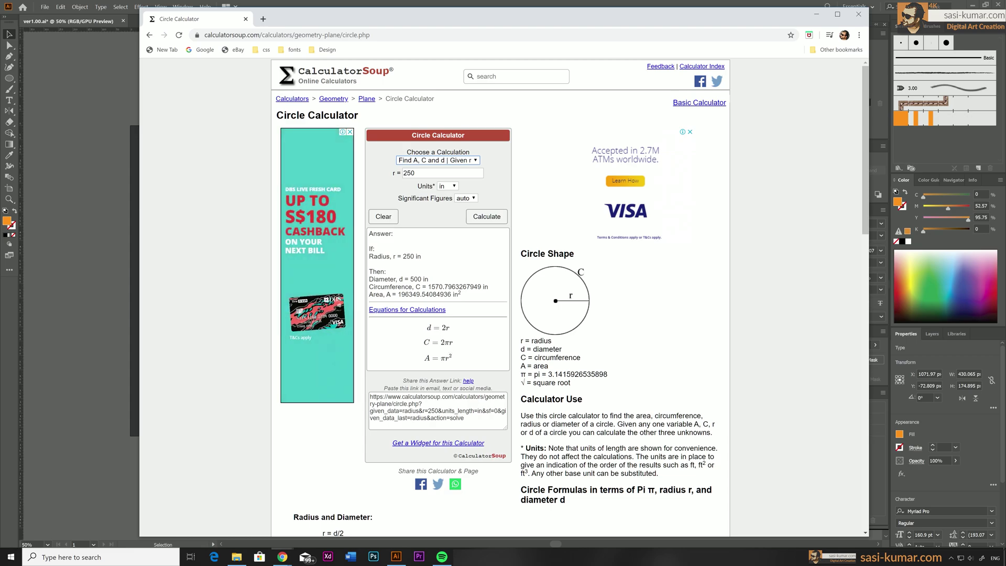
pyautogui.moveTo(443, 286); pyautogui.dragTo(428, 286)
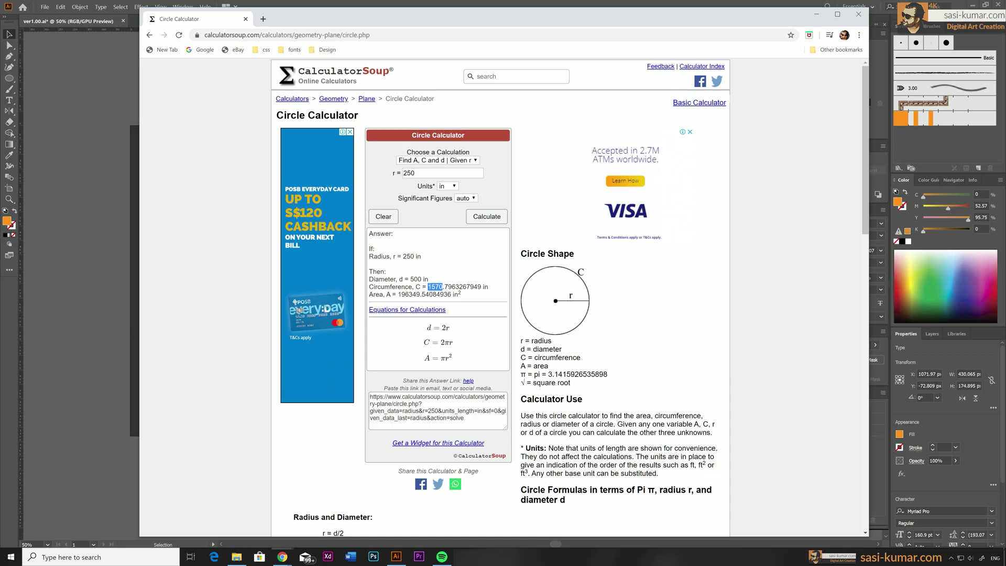
# Back in Illustrator, duplicate the R=250 label to its right
pyautogui.click(825, 17)
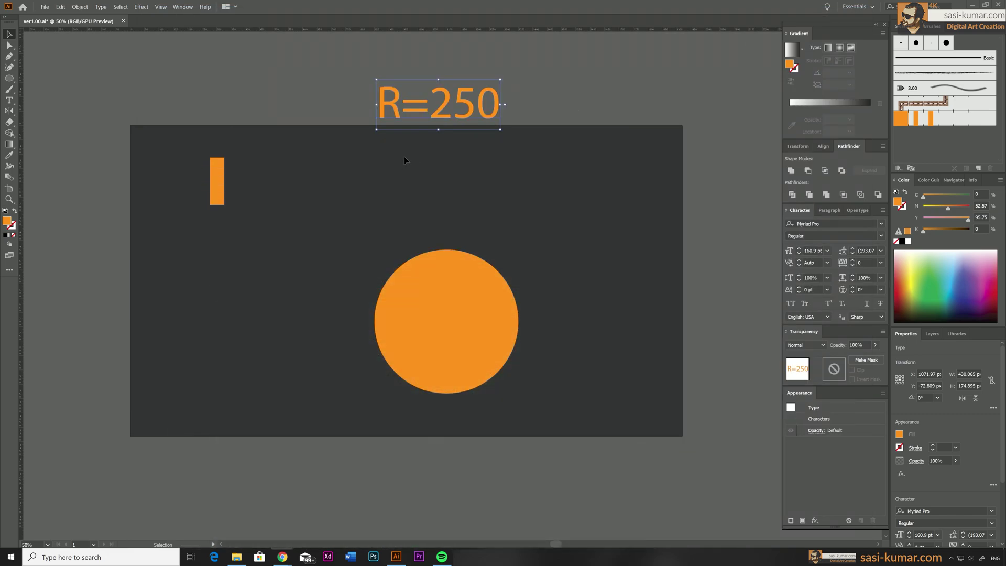
pyautogui.moveTo(455, 100); pyautogui.dragTo(618, 93)
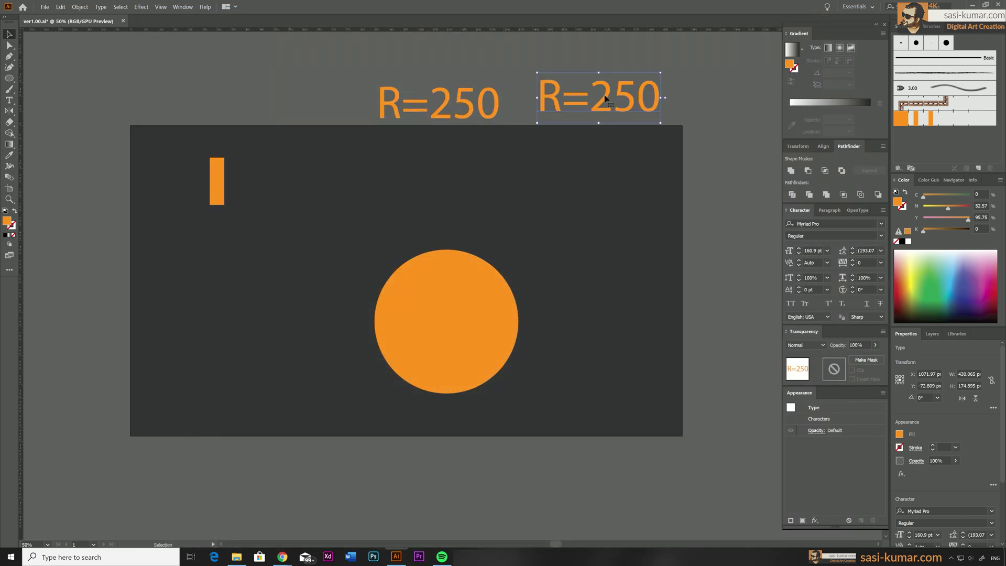
pyautogui.doubleClick(653, 92)
pyautogui.tripleClick(653, 92)
# Edit the copy to read c=1571 and nudge it into place beside R=250
pyautogui.click(613, 91)
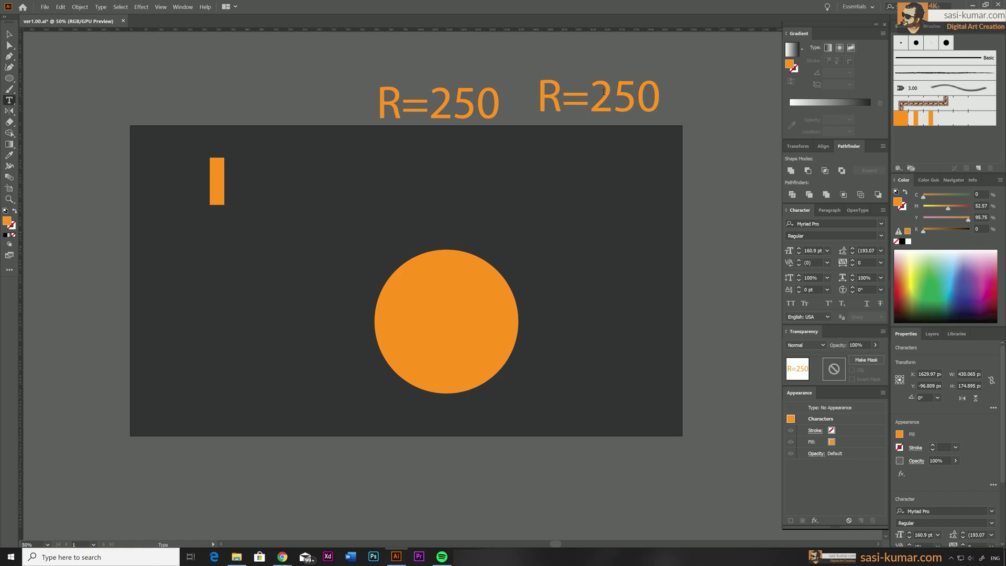
pyautogui.hotkey('shift', 'End')
pyautogui.hotkey('shift', 'Left')
pyautogui.write('1570')
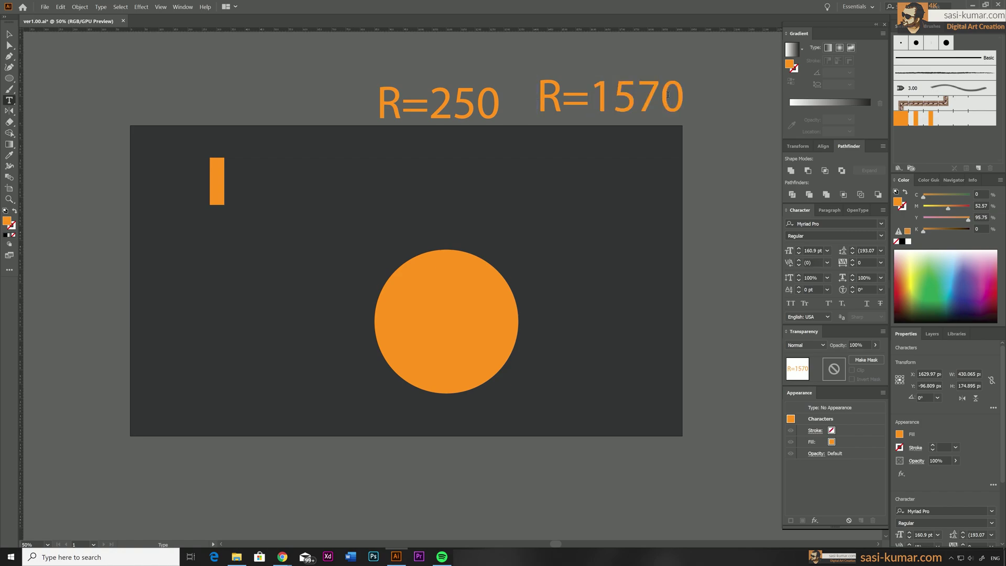
pyautogui.moveTo(661, 94); pyautogui.dragTo(677, 94)
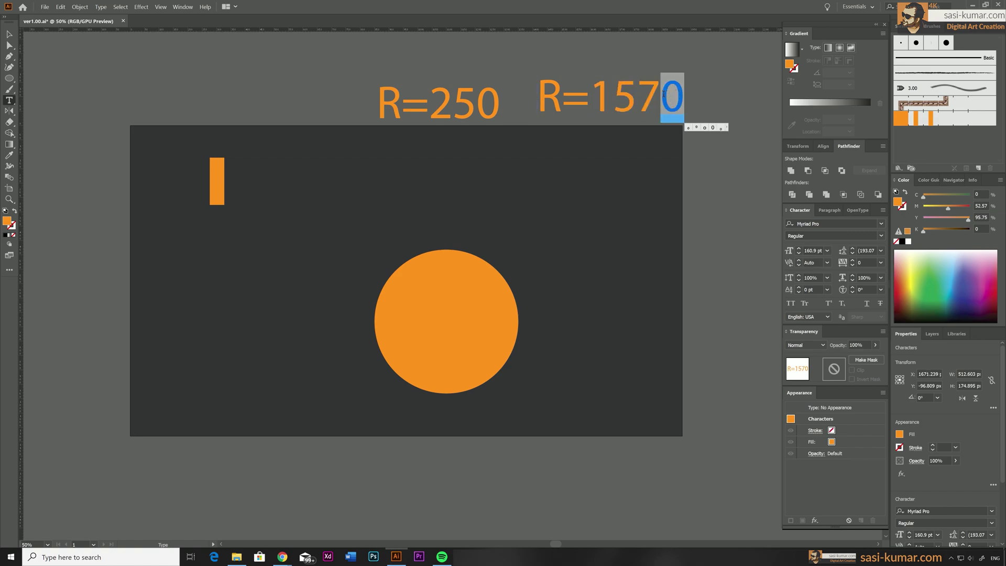
pyautogui.write('1')
pyautogui.moveTo(561, 94); pyautogui.dragTo(546, 95)
pyautogui.write('c')
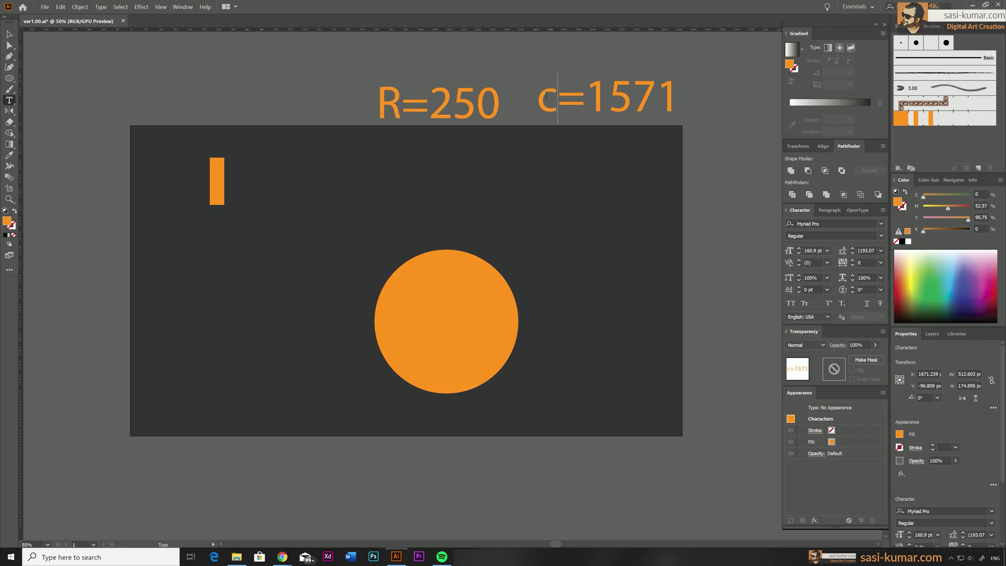
pyautogui.click(9, 34)
pyautogui.moveTo(591, 97); pyautogui.dragTo(585, 102)
pyautogui.click(367, 256)
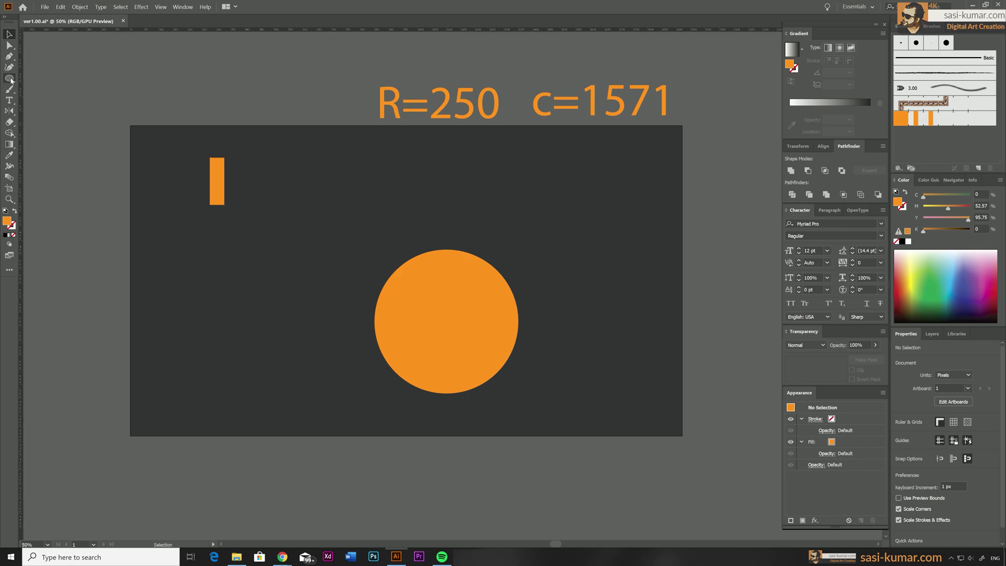
# Create a rectangle of width 1571/12/2 (65.458 px) and height 164 px near the upper right
pyautogui.moveTo(11, 80); pyautogui.dragTo(42, 79)
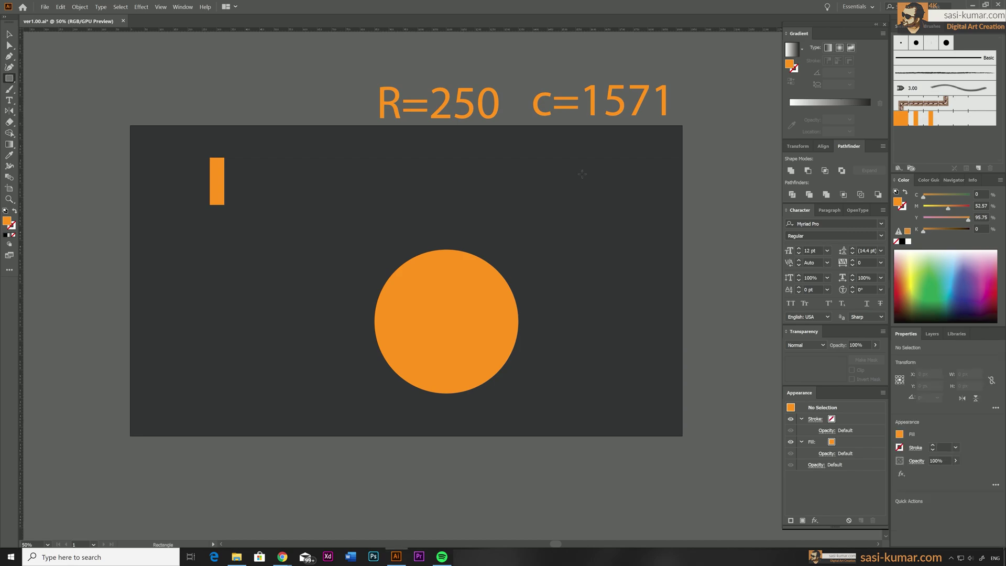
pyautogui.click(579, 344)
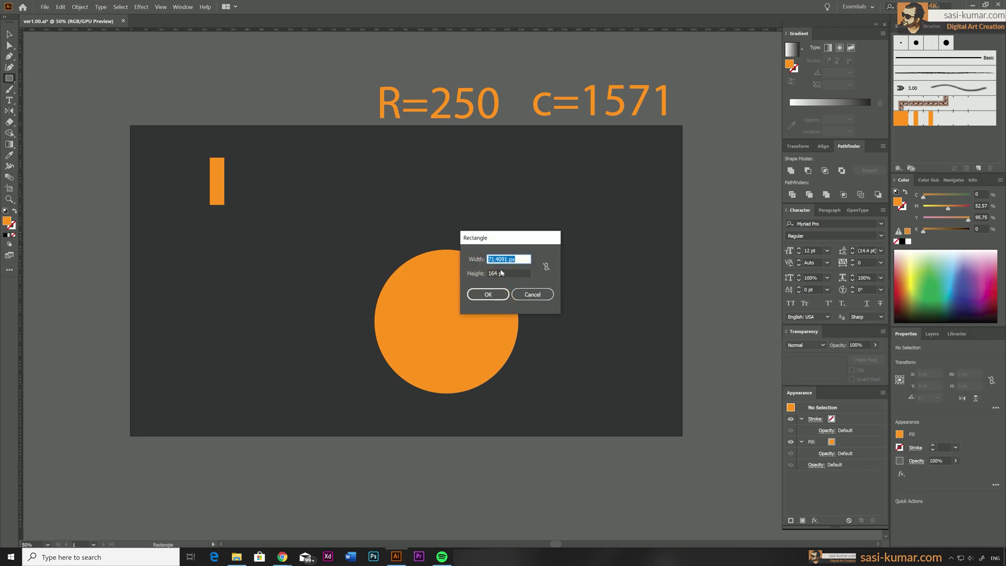
pyautogui.write('1571/12')
pyautogui.press('Tab')
pyautogui.press('Left')
pyautogui.write('/2')
pyautogui.click(488, 295)
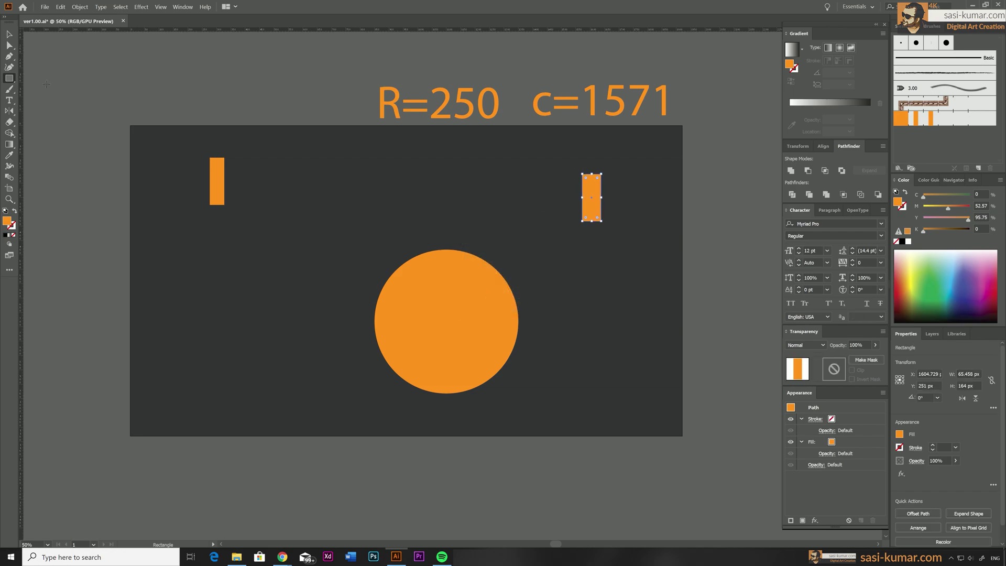
pyautogui.click(9, 34)
pyautogui.click(156, 50)
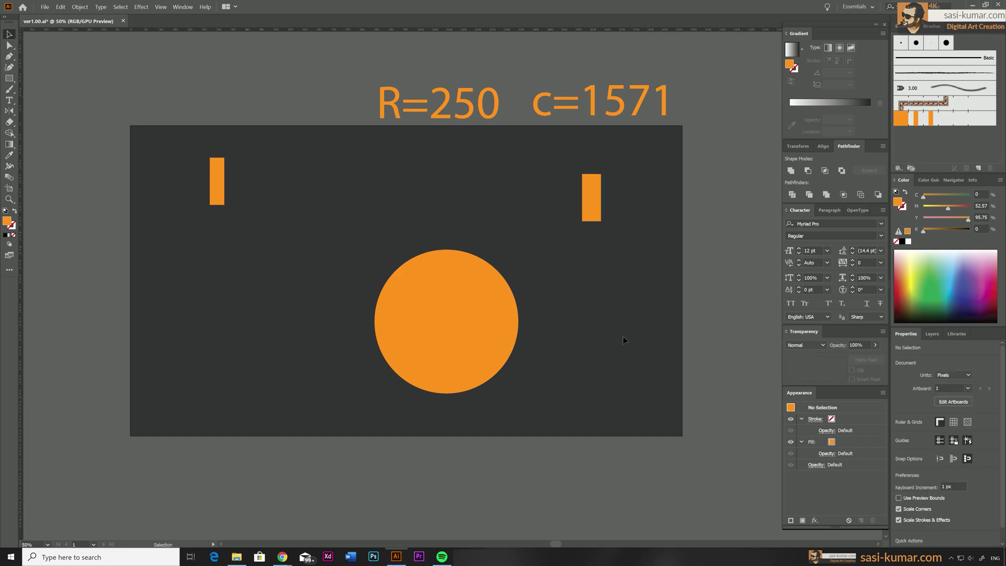
# Save the 65.458 × 164 px right rectangle as a new Pattern Brush with 100% spacing
pyautogui.click(429, 268)
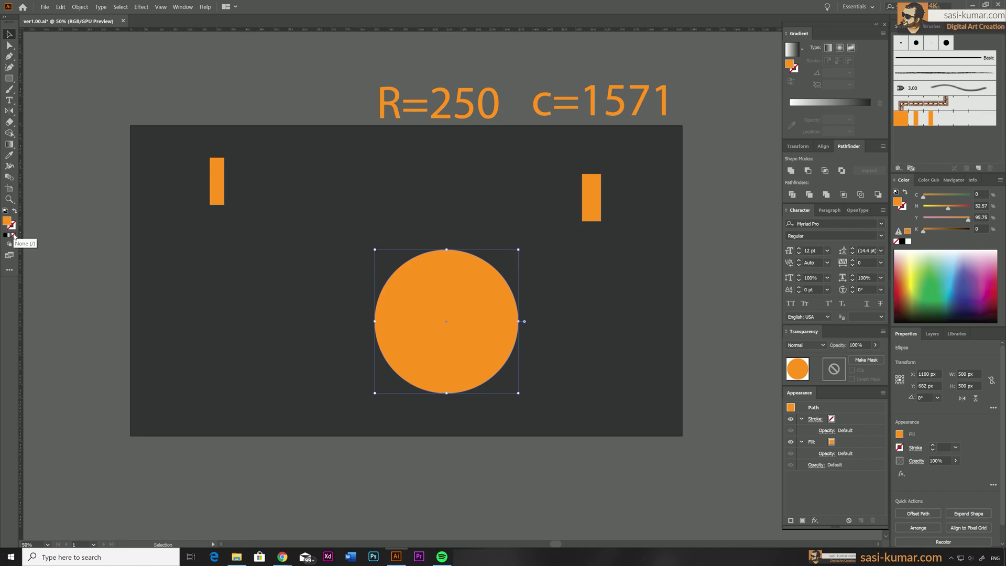
pyautogui.click(591, 209)
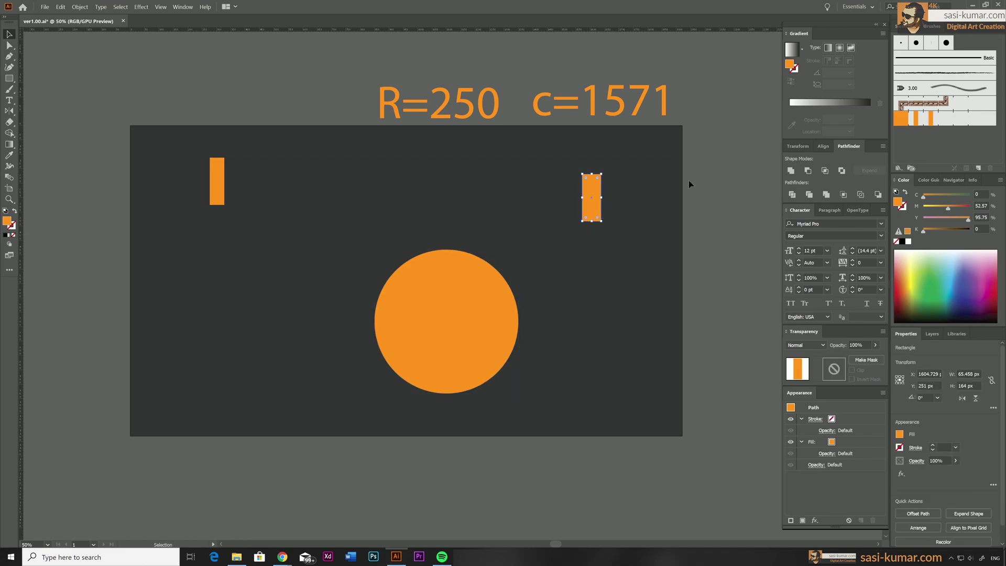
pyautogui.click(979, 169)
pyautogui.click(483, 211)
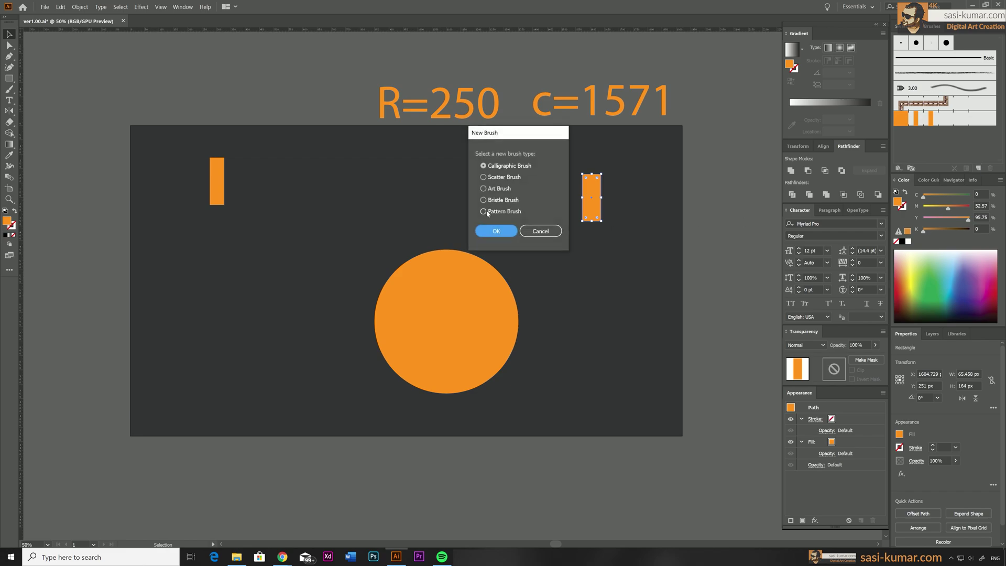
pyautogui.click(495, 231)
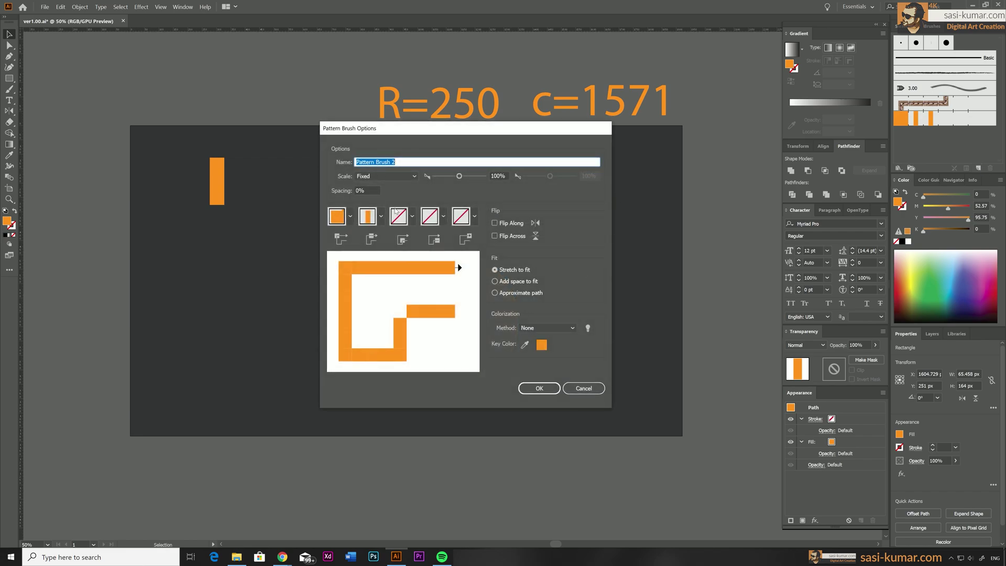
pyautogui.click(366, 190)
pyautogui.write('100')
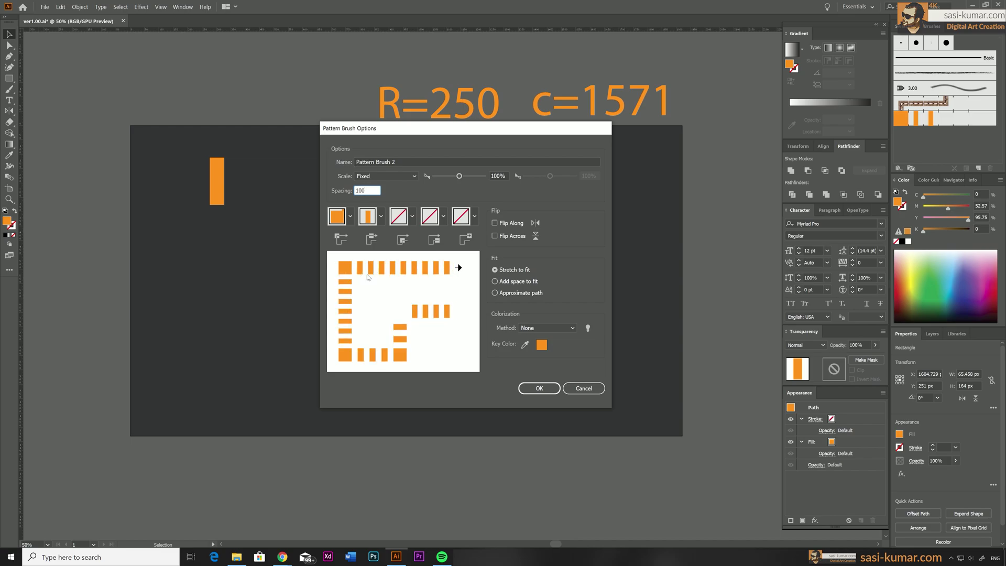
pyautogui.click(546, 393)
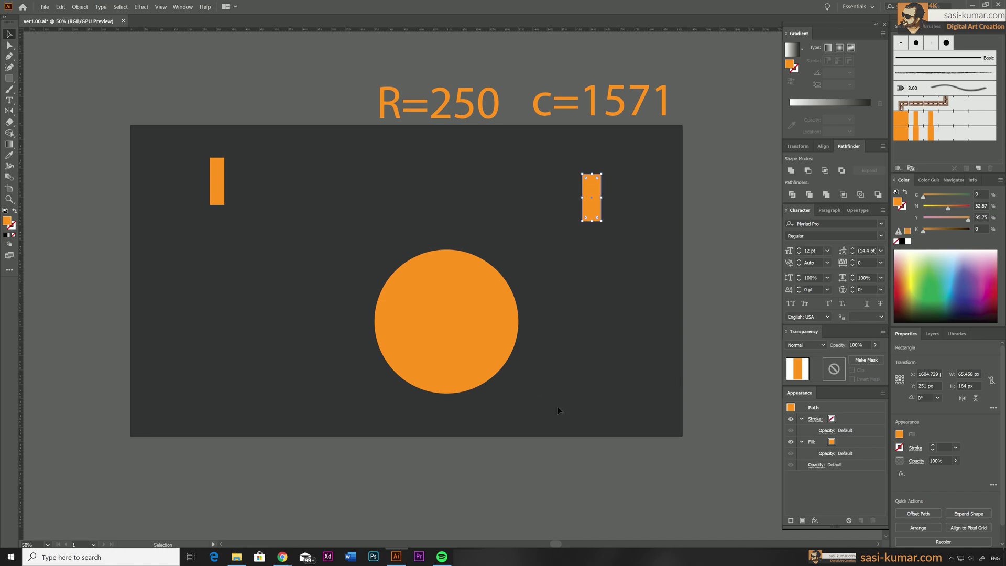
# Set the 500 px circle's fill to None and stroke it with Pattern Brush 2 to form the orange ring
pyautogui.click(463, 291)
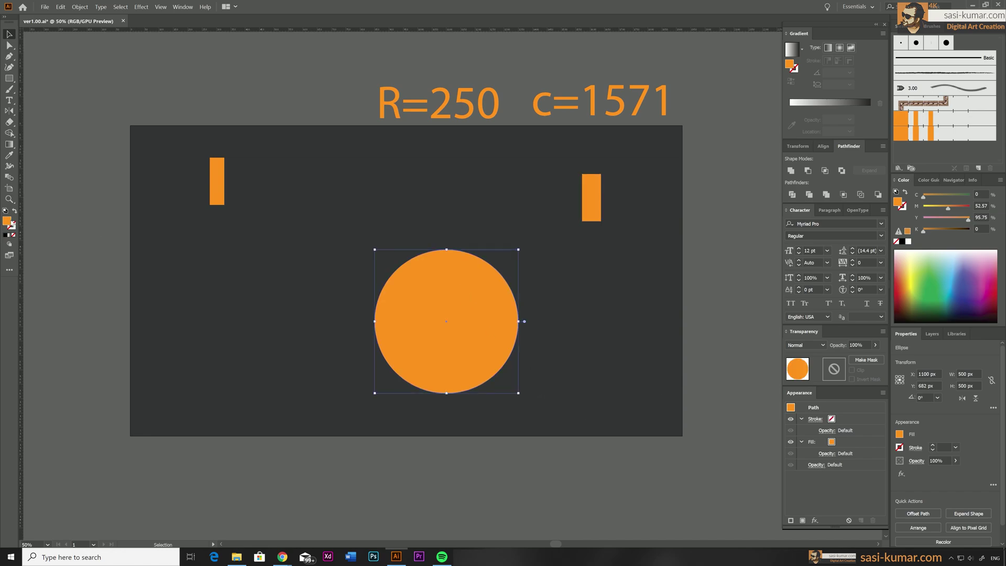
pyautogui.click(14, 235)
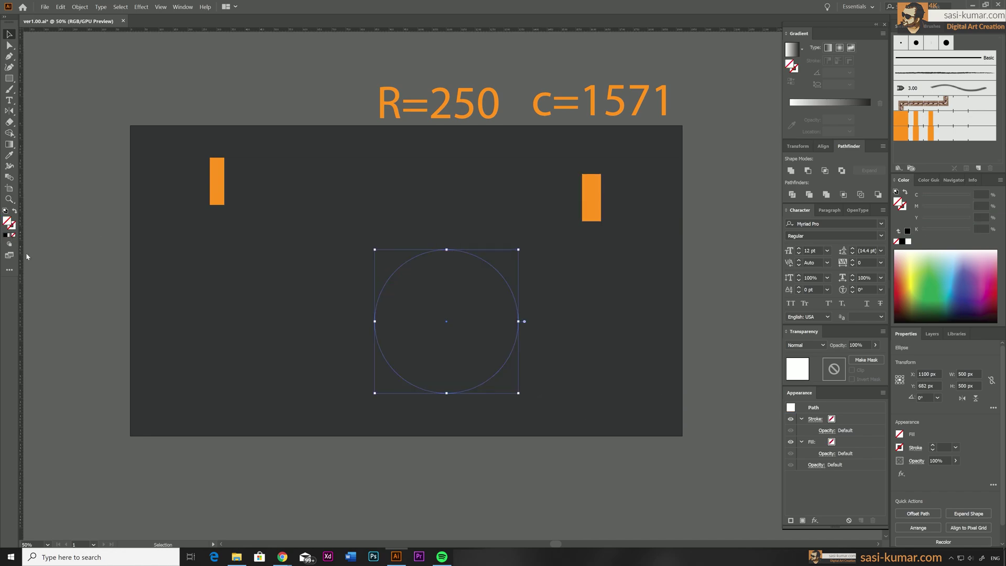
pyautogui.click(934, 137)
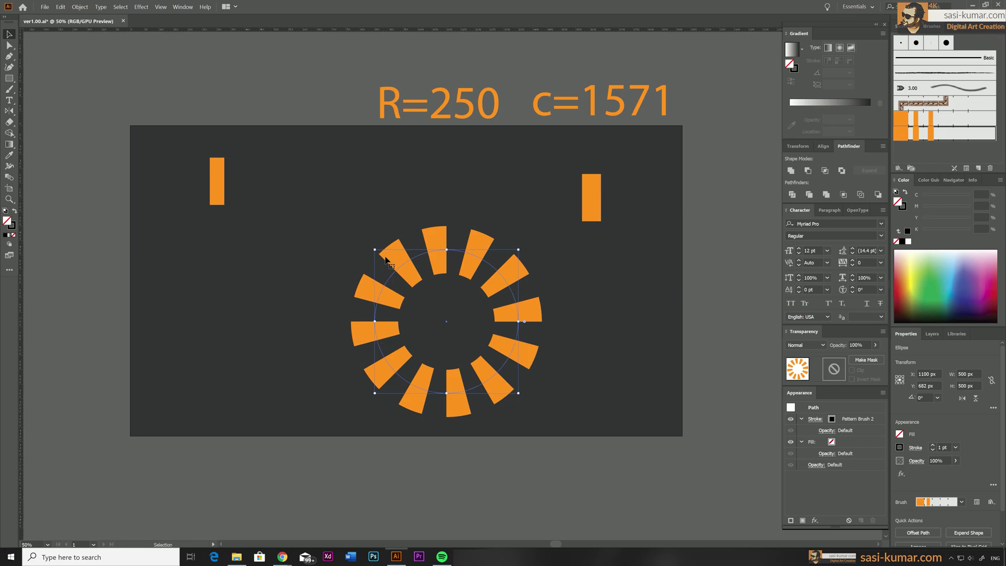
pyautogui.click(300, 82)
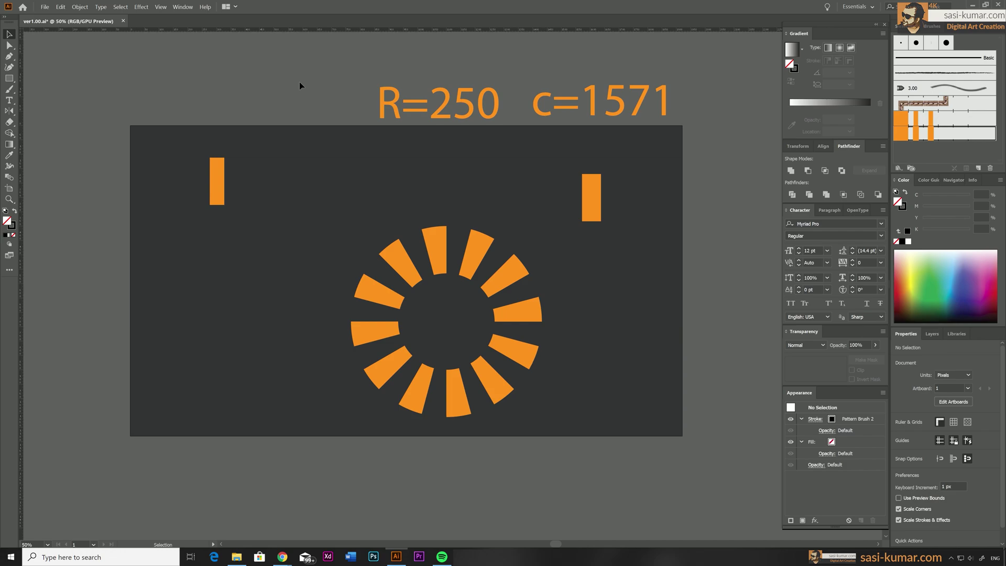
pyautogui.click(445, 260)
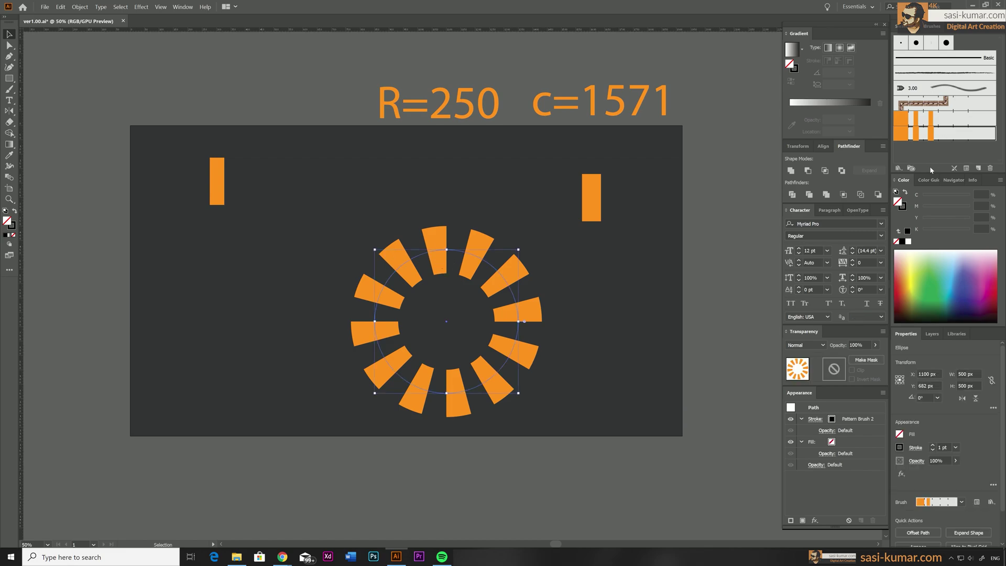
# Center the ring horizontally and vertically on the artboard using Align to Artboard
pyautogui.click(825, 147)
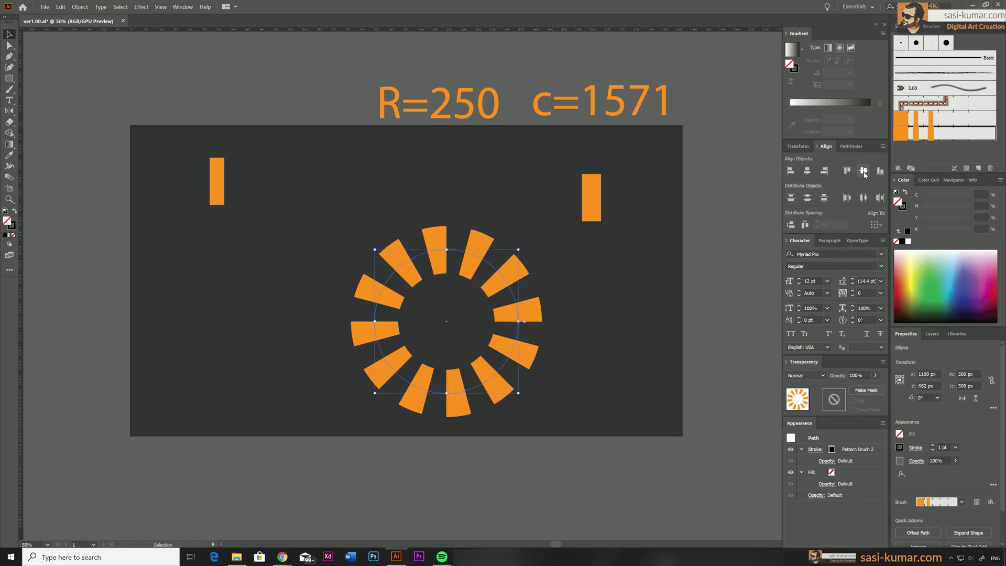
pyautogui.click(874, 225)
pyautogui.click(893, 256)
pyautogui.click(807, 170)
pyautogui.click(863, 171)
# Delete the c=1571 and R=250 labels and both loose rectangles, leaving only the ring
pyautogui.click(674, 184)
pyautogui.moveTo(668, 227); pyautogui.dragTo(33, 142)
pyautogui.press('Delete')
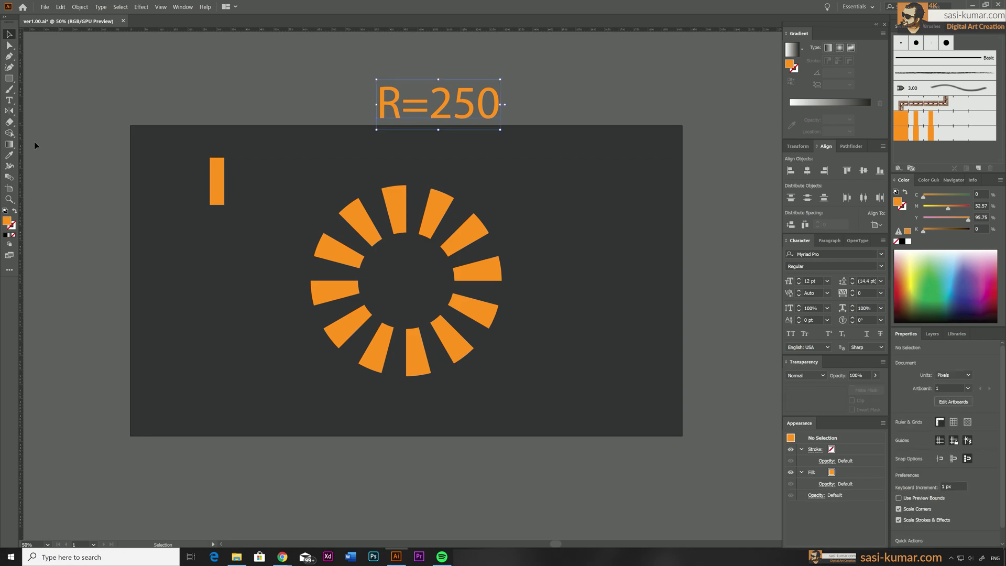
pyautogui.press('Delete')
pyautogui.moveTo(227, 173); pyautogui.dragTo(151, 229)
pyautogui.press('Delete')
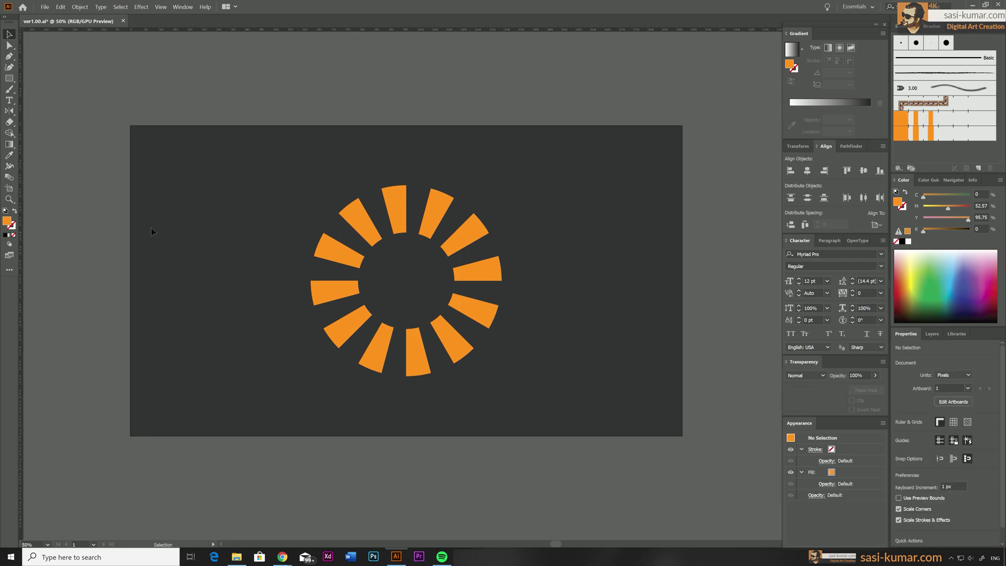